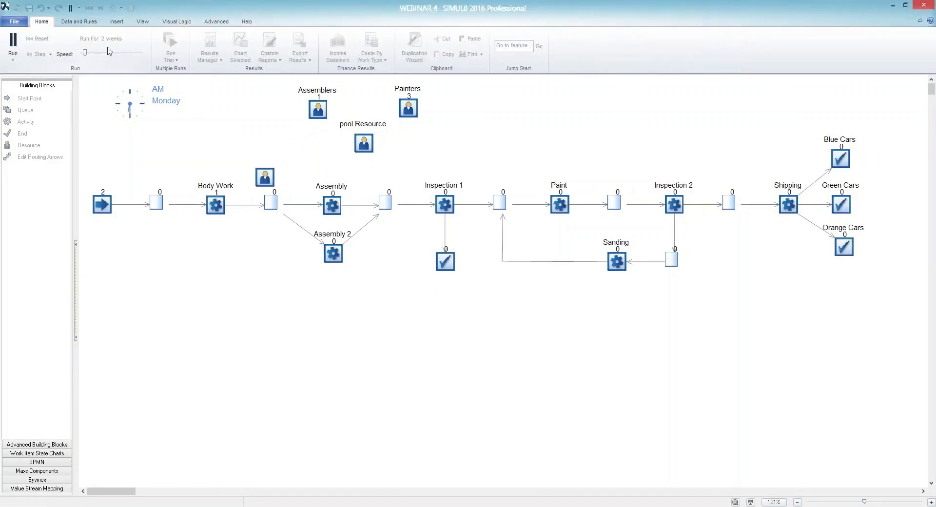
Step: Raise the simulation speed to maximum so the 2-week run completes
{"action": "left_click_drag", "start_coordinate": [84, 53], "coordinate": [141, 54]}
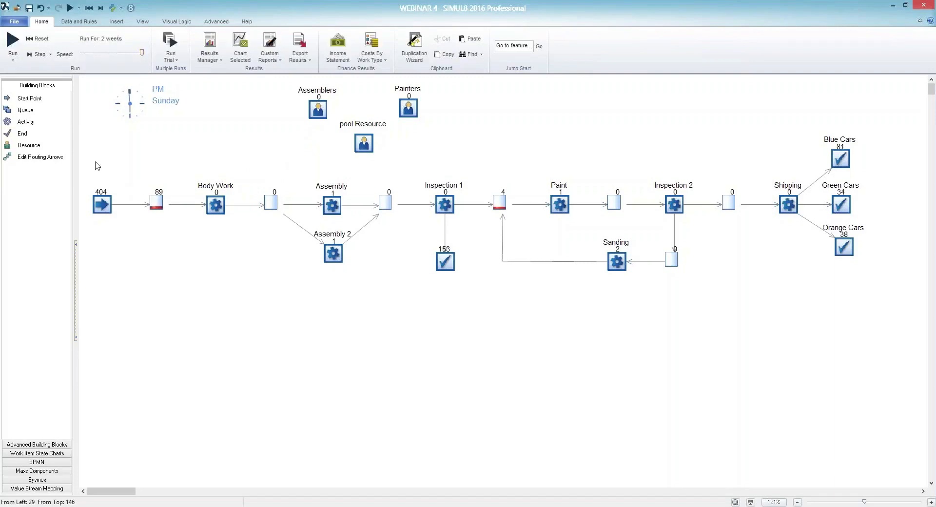
{"action": "left_click_drag", "start_coordinate": [89, 168], "coordinate": [399, 273]}
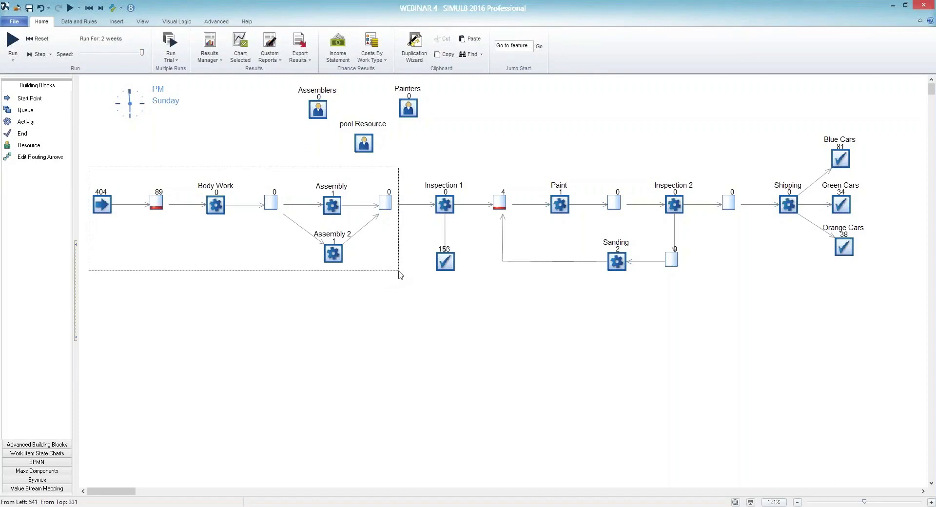
{"action": "left_click", "coordinate": [130, 326]}
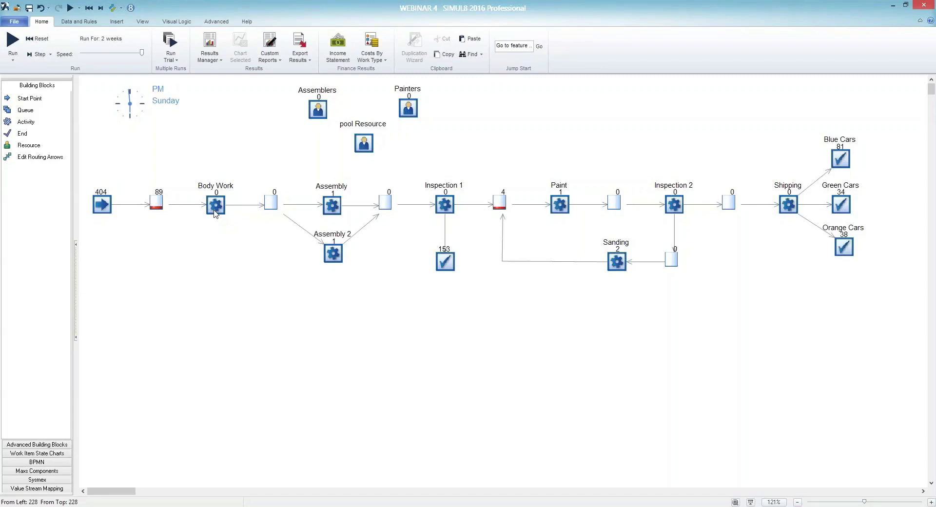
Step: Create a new number label named lblID in the simulation's label list
{"action": "left_click", "coordinate": [103, 212]}
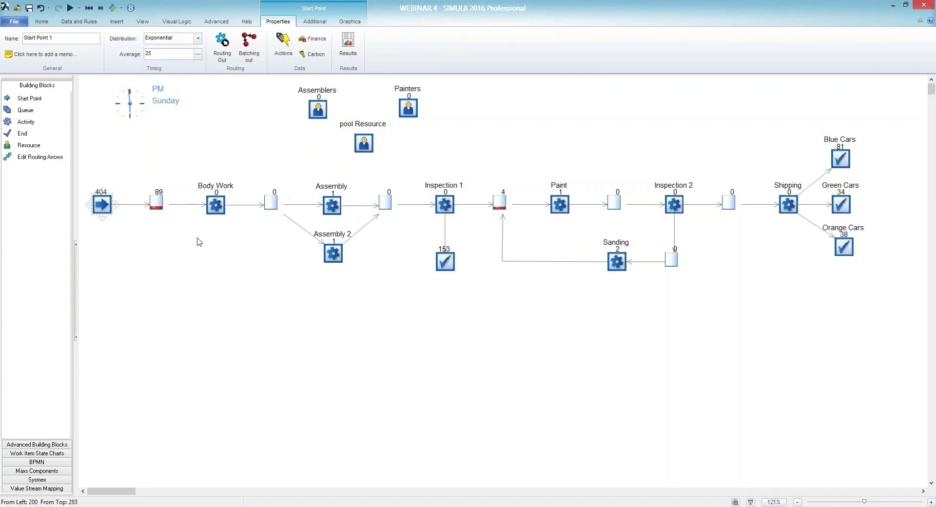
{"action": "left_click", "coordinate": [94, 22]}
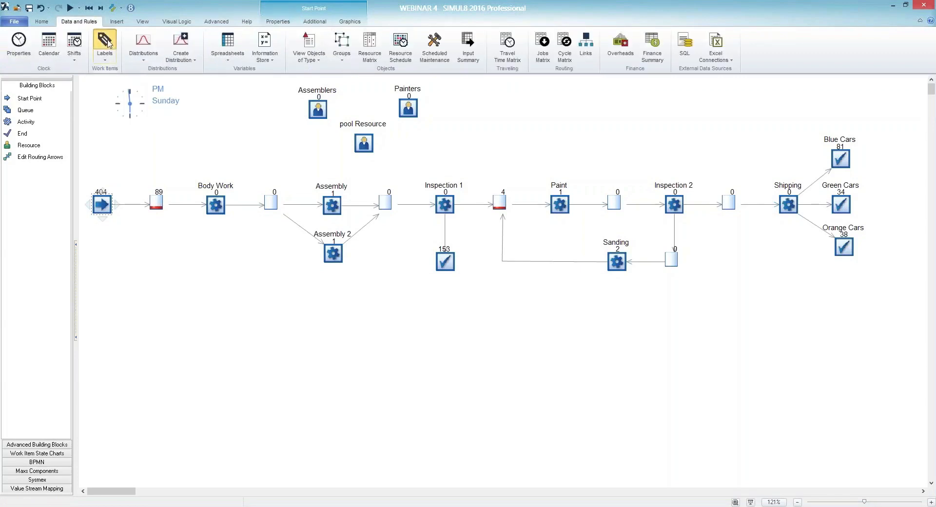
{"action": "left_click", "coordinate": [107, 42]}
{"action": "left_click_drag", "start_coordinate": [242, 85], "coordinate": [331, 105]}
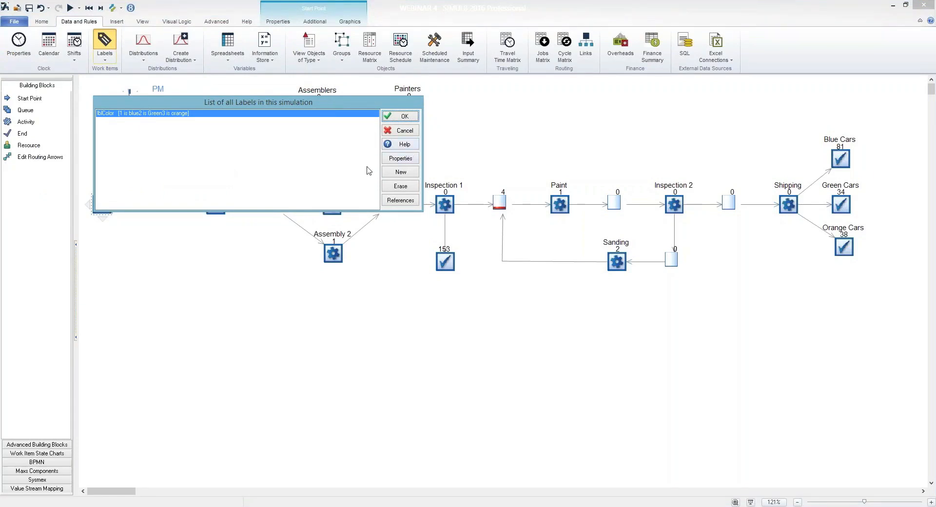
{"action": "left_click", "coordinate": [397, 173]}
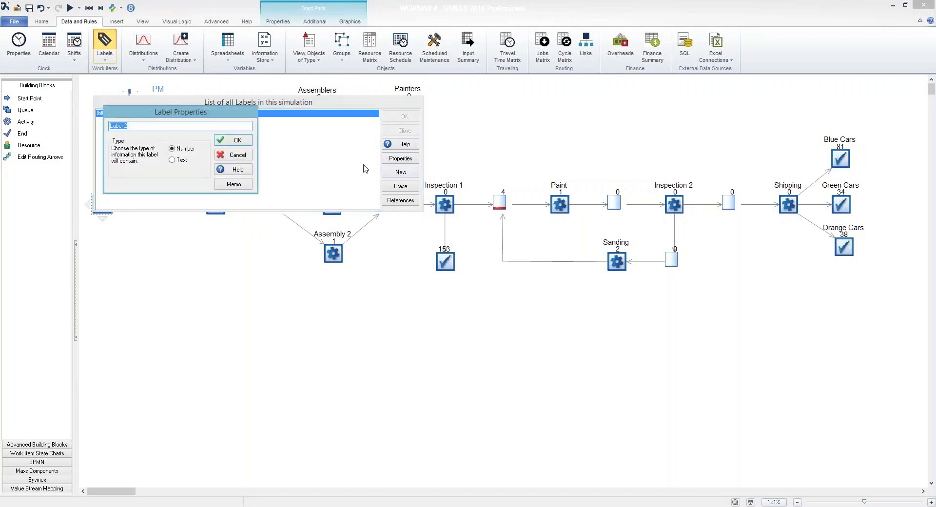
{"action": "type", "text": "lblID"}
{"action": "left_click", "coordinate": [242, 141]}
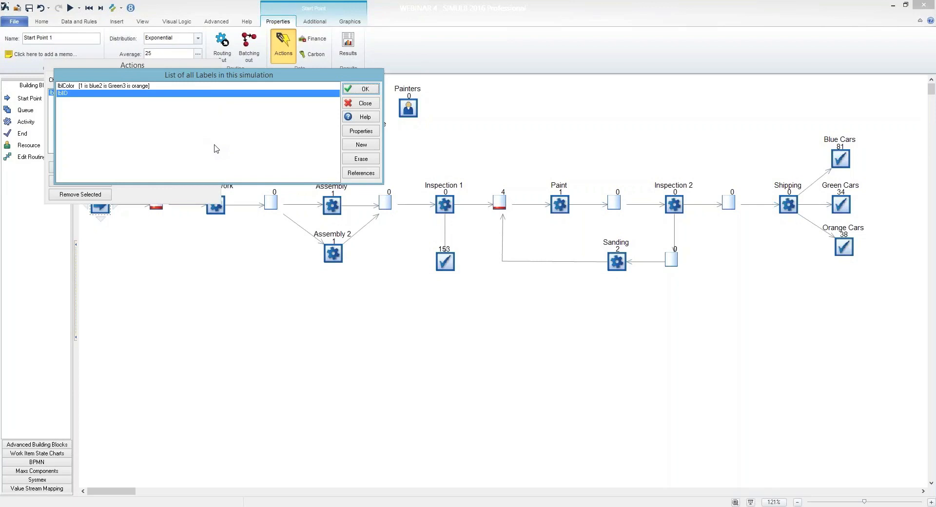
Step: Add lblID to the start point's label actions and set its action to Unique
{"action": "left_click", "coordinate": [365, 89]}
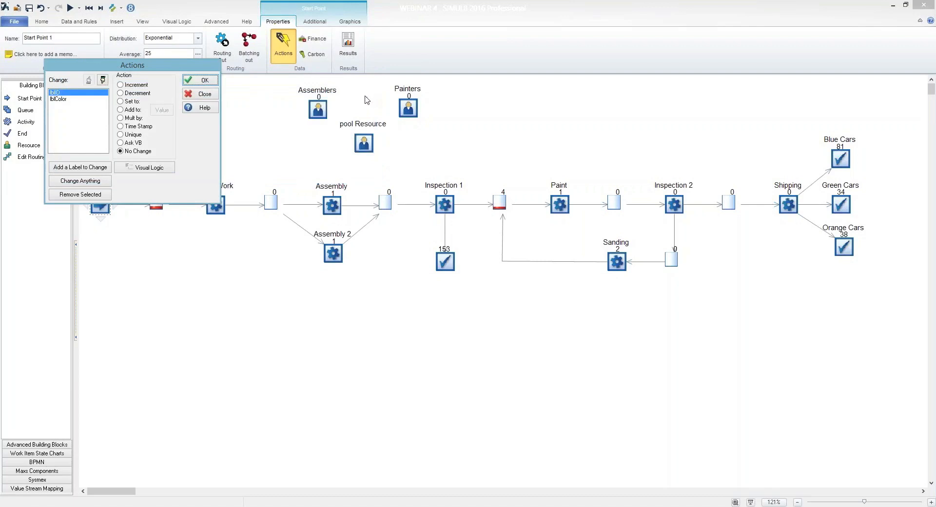
{"action": "left_click", "coordinate": [56, 92]}
{"action": "left_click", "coordinate": [126, 135]}
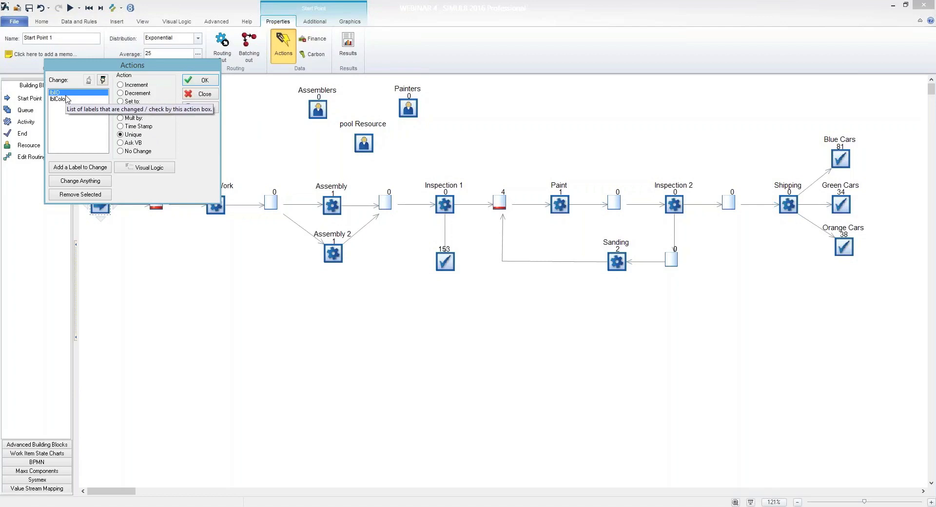
{"action": "mouse_move", "coordinate": [76, 101]}
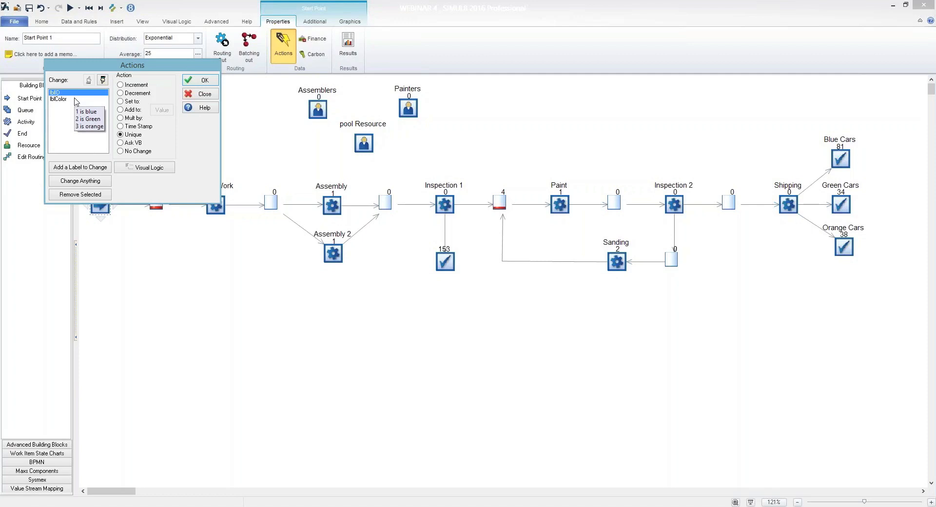
{"action": "left_click", "coordinate": [206, 83]}
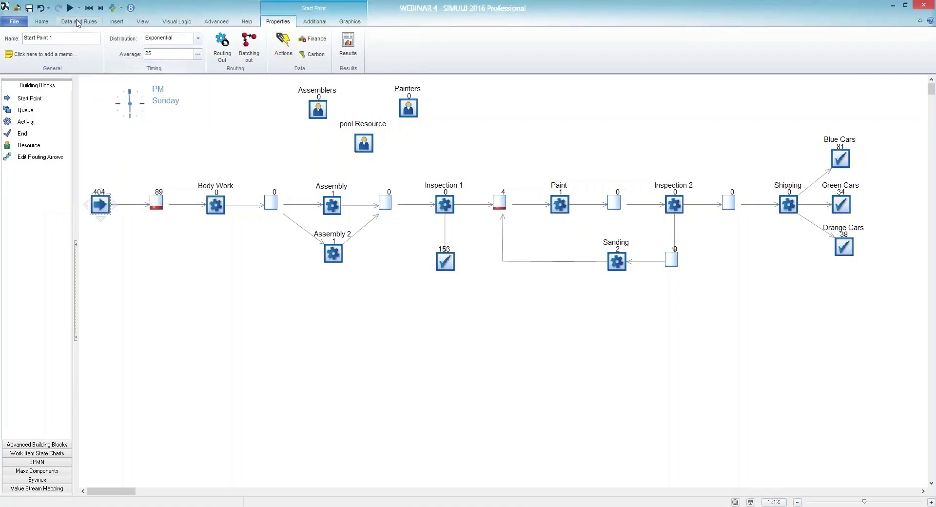
Step: Create a global spreadsheet variable named ssResults with its data cleared on reset
{"action": "left_click", "coordinate": [78, 23]}
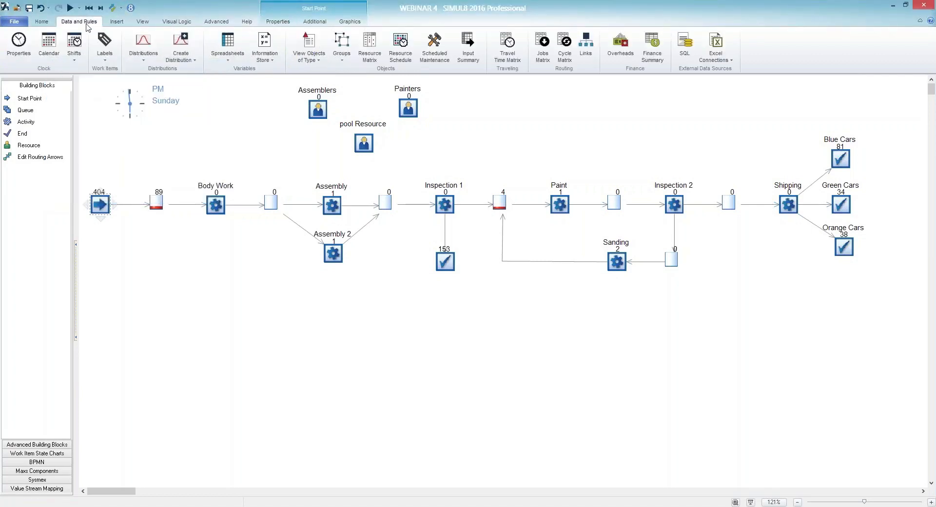
{"action": "left_click", "coordinate": [267, 59]}
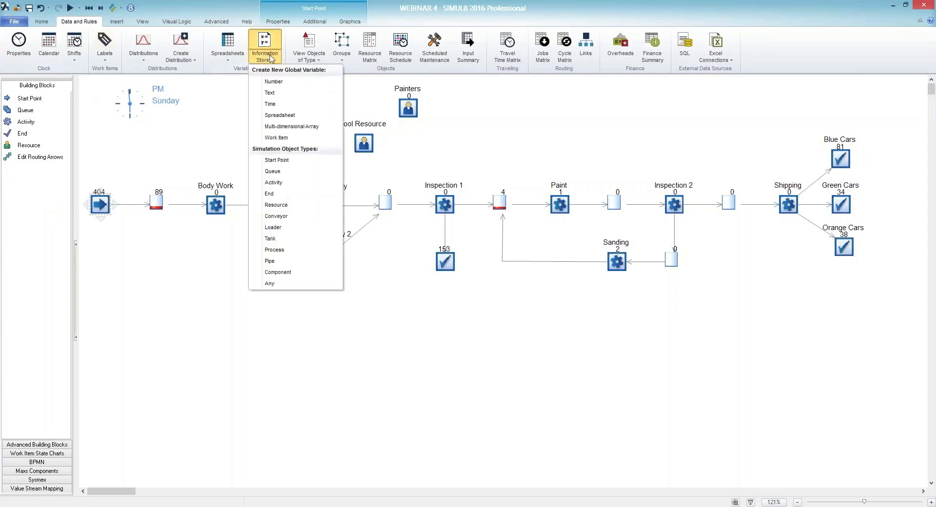
{"action": "left_click", "coordinate": [280, 115]}
{"action": "left_click_drag", "start_coordinate": [70, 92], "coordinate": [216, 94]}
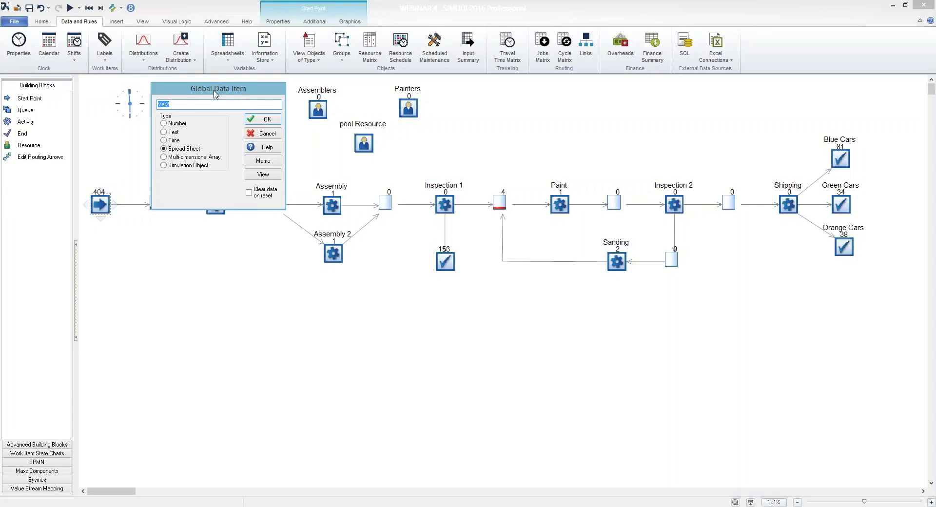
{"action": "type", "text": "ss"}
{"action": "type", "text": "Rest"}
{"action": "type", "text": "sults"}
{"action": "left_click", "coordinate": [249, 193]}
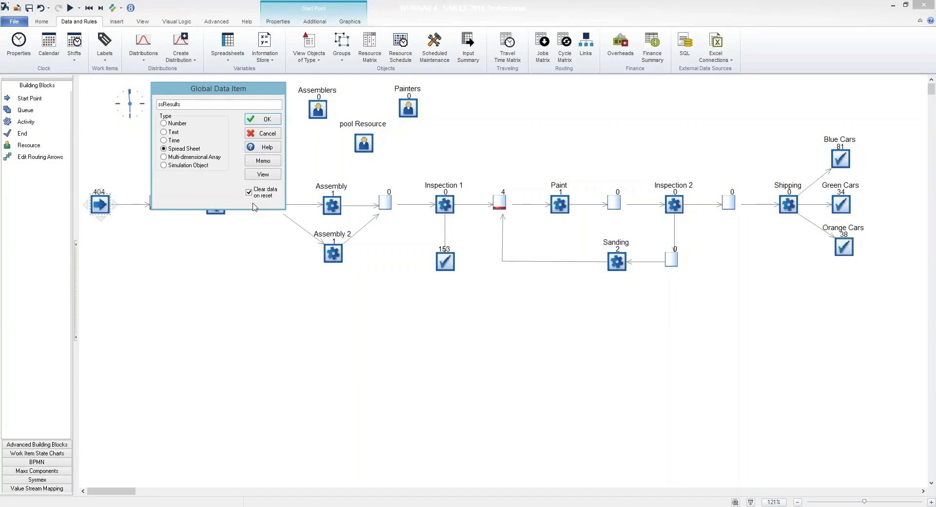
{"action": "left_click", "coordinate": [268, 120]}
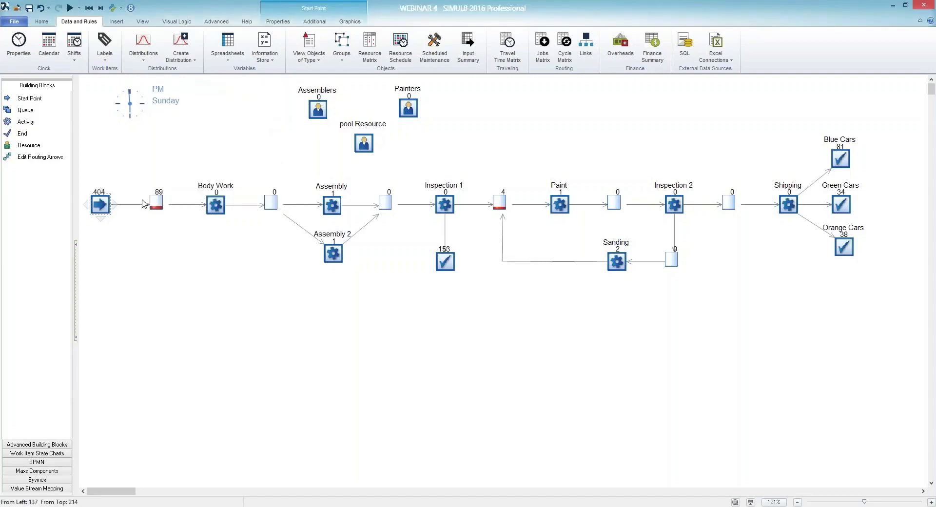
Step: Add ssResults[1,lblID] to the start point's actions and set it to Time Stamp
{"action": "left_click", "coordinate": [101, 205]}
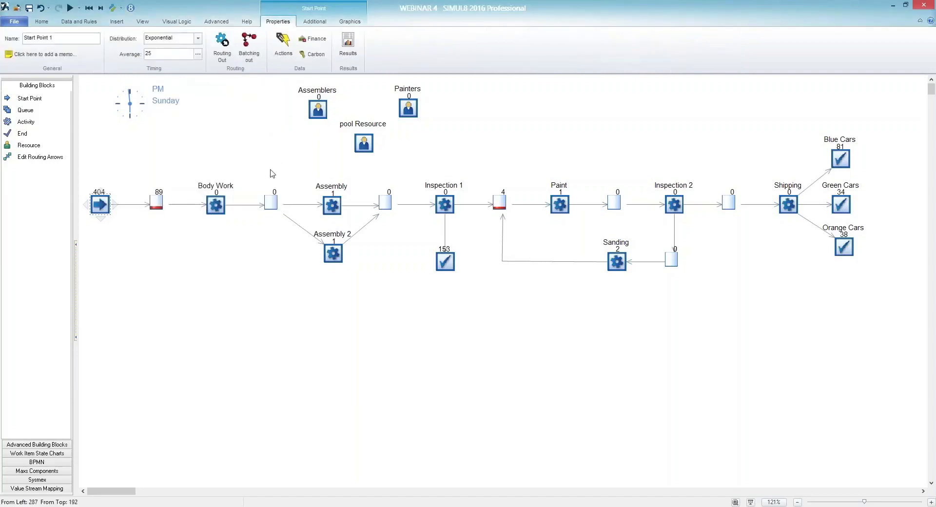
{"action": "left_click", "coordinate": [283, 51]}
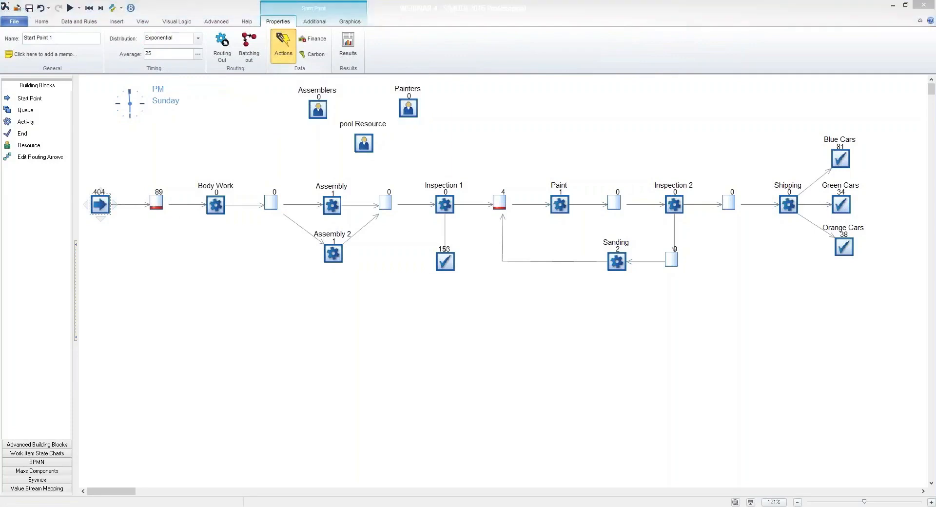
{"action": "left_click_drag", "start_coordinate": [132, 65], "coordinate": [320, 95]}
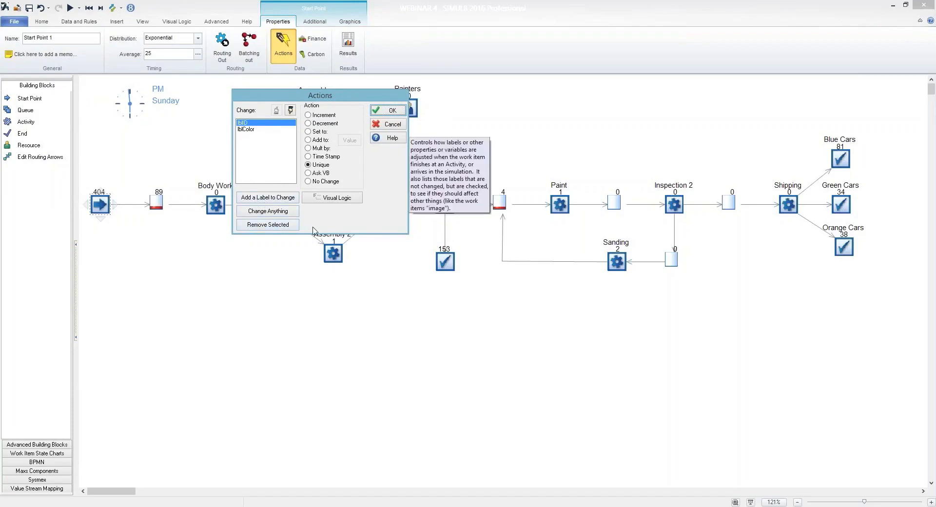
{"action": "left_click", "coordinate": [267, 211]}
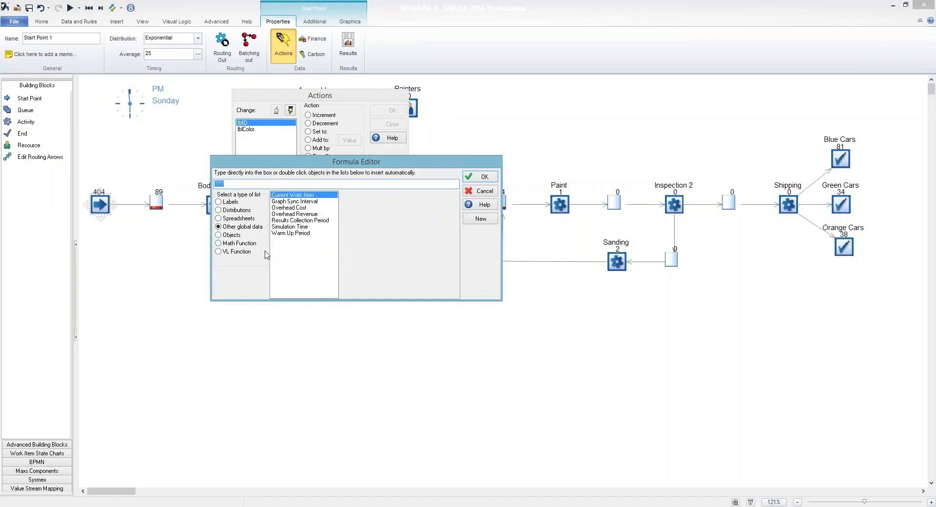
{"action": "left_click", "coordinate": [219, 219]}
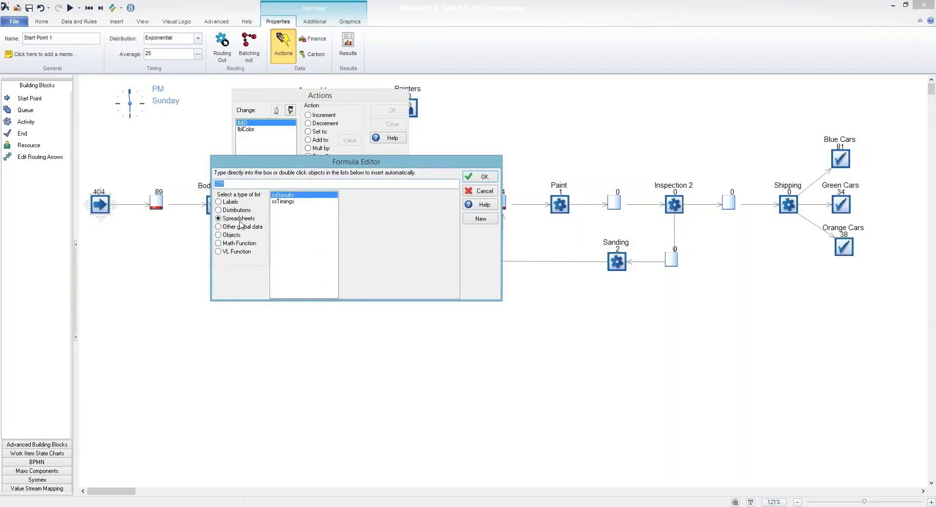
{"action": "double_click", "coordinate": [289, 195]}
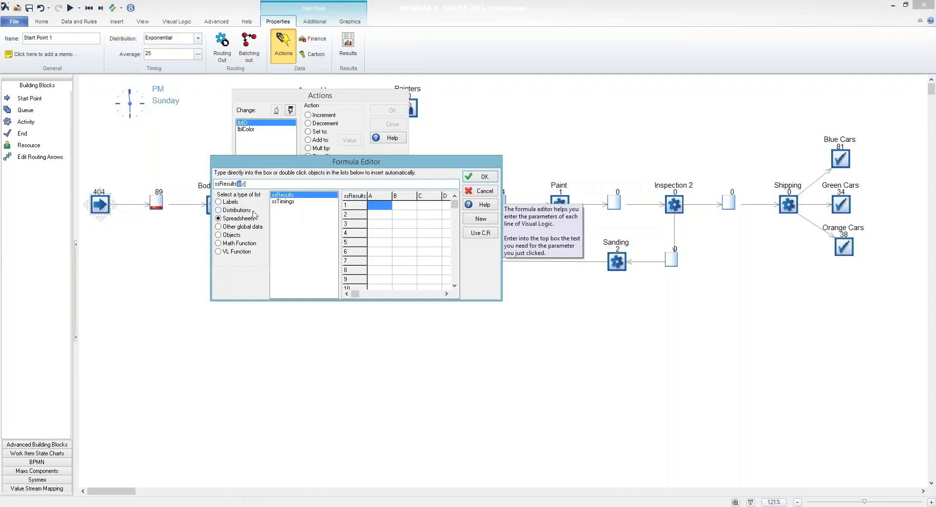
{"action": "type", "text": "1"}
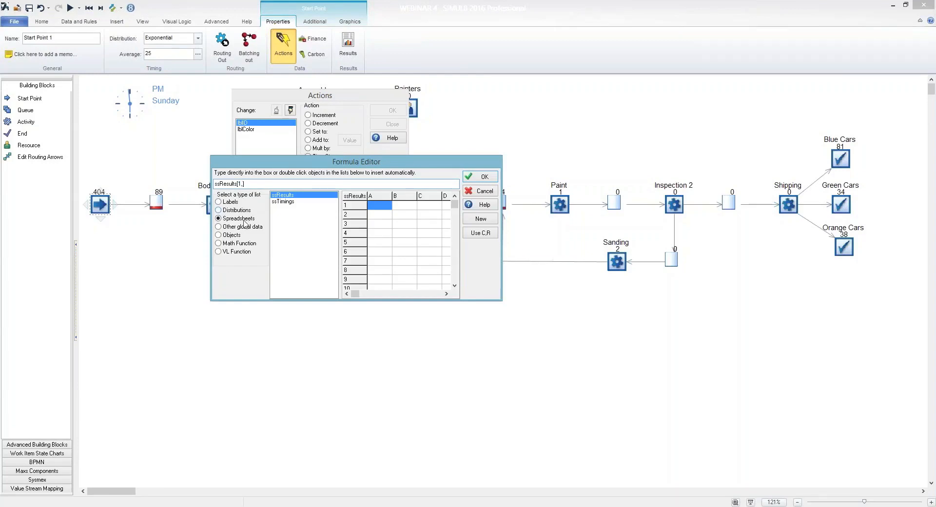
{"action": "left_click", "coordinate": [219, 202]}
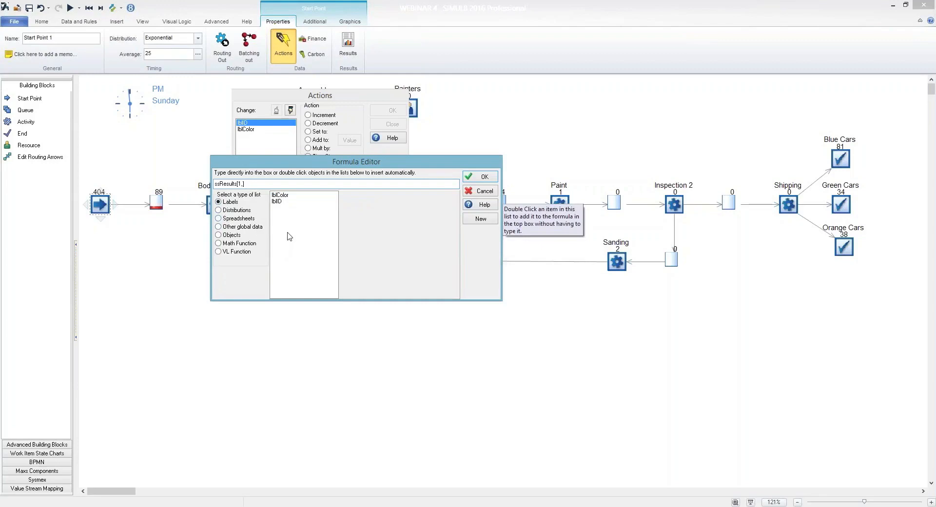
{"action": "double_click", "coordinate": [279, 201]}
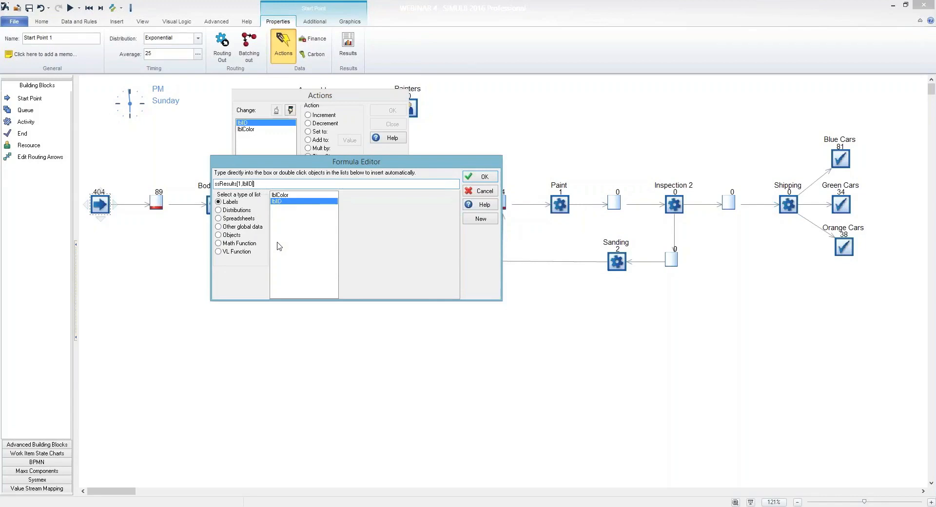
{"action": "left_click", "coordinate": [469, 178]}
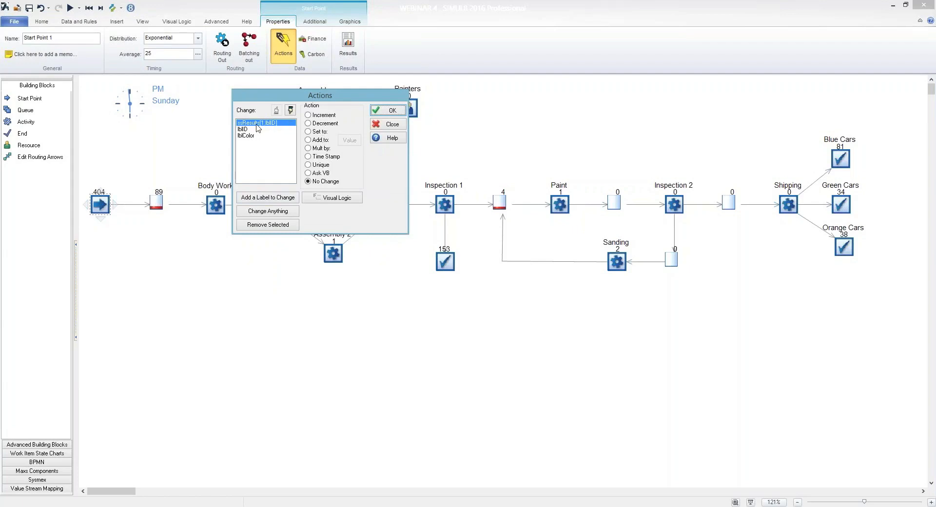
{"action": "left_click", "coordinate": [327, 156]}
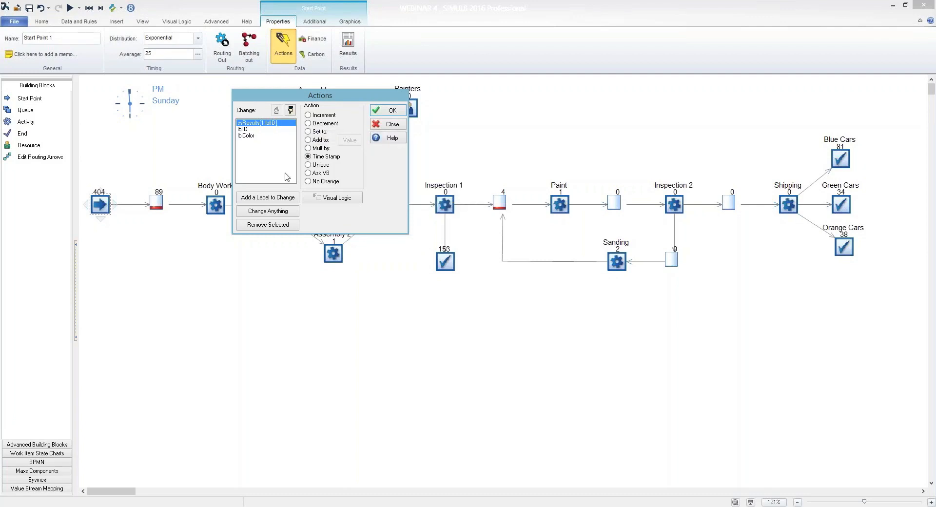
Step: Move lblID above ssResults[1,lblID] in the start point's action order, check both actions and accept them
{"action": "left_click", "coordinate": [250, 129]}
{"action": "left_click", "coordinate": [277, 110]}
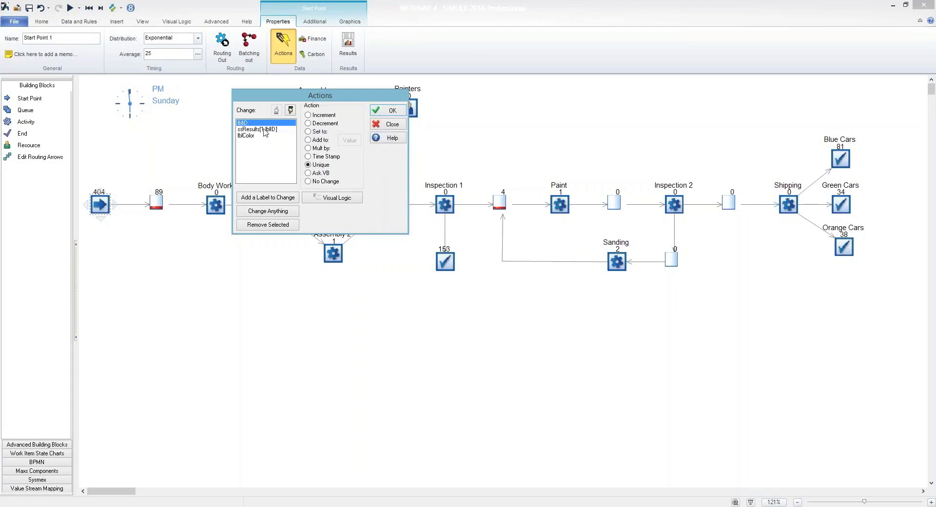
{"action": "left_click", "coordinate": [264, 130]}
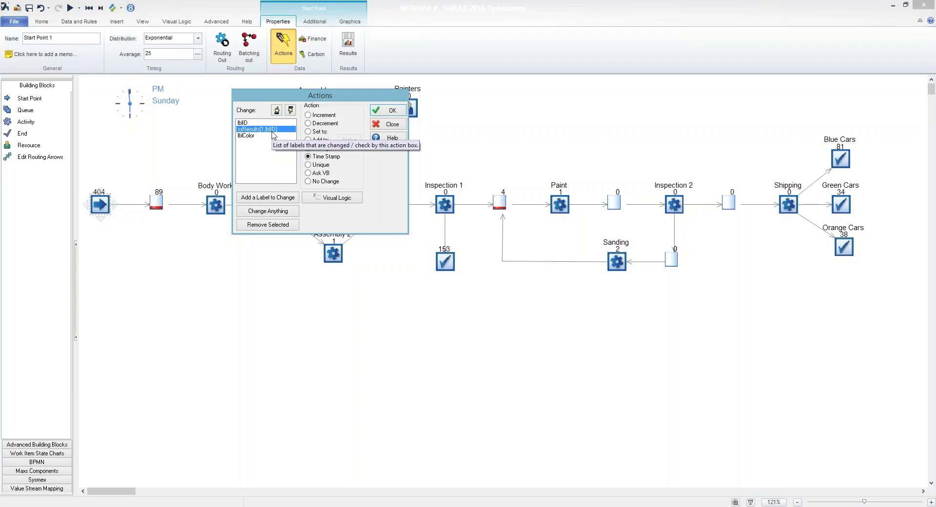
{"action": "left_click", "coordinate": [253, 123]}
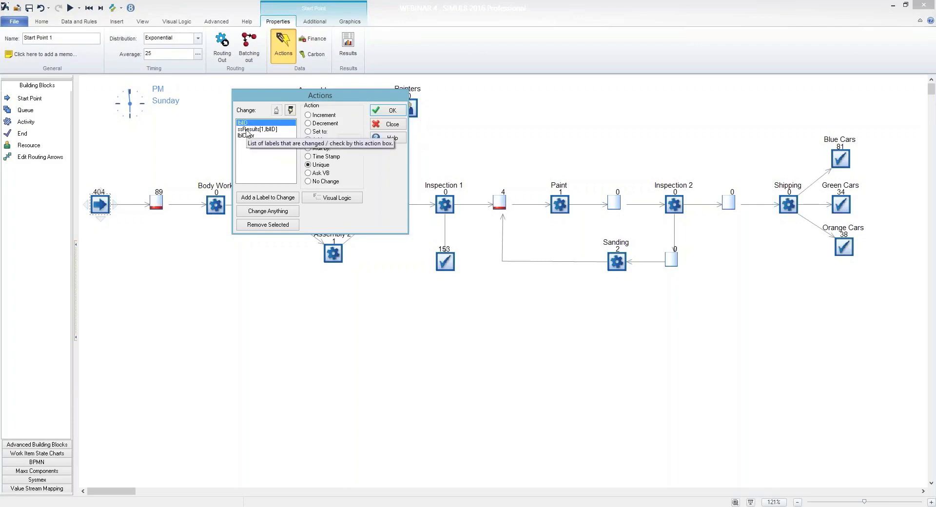
{"action": "left_click", "coordinate": [247, 130]}
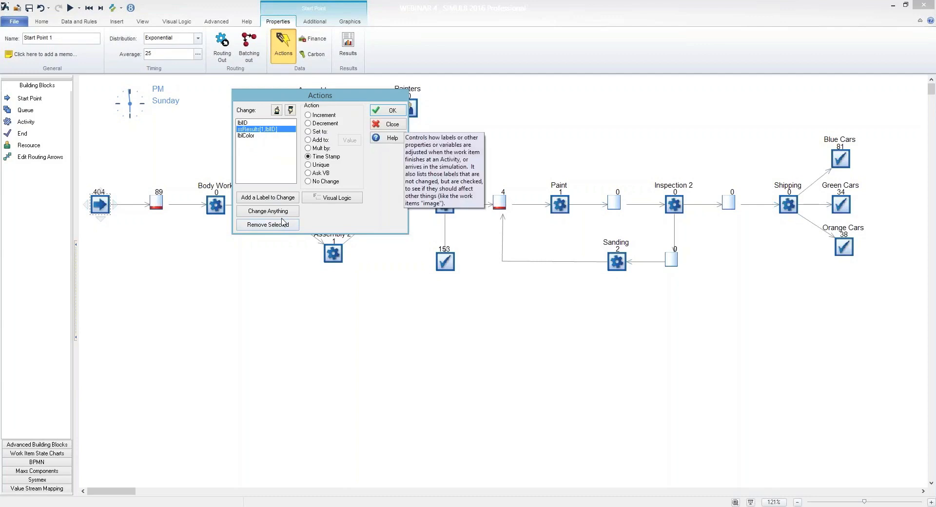
{"action": "left_click", "coordinate": [389, 111]}
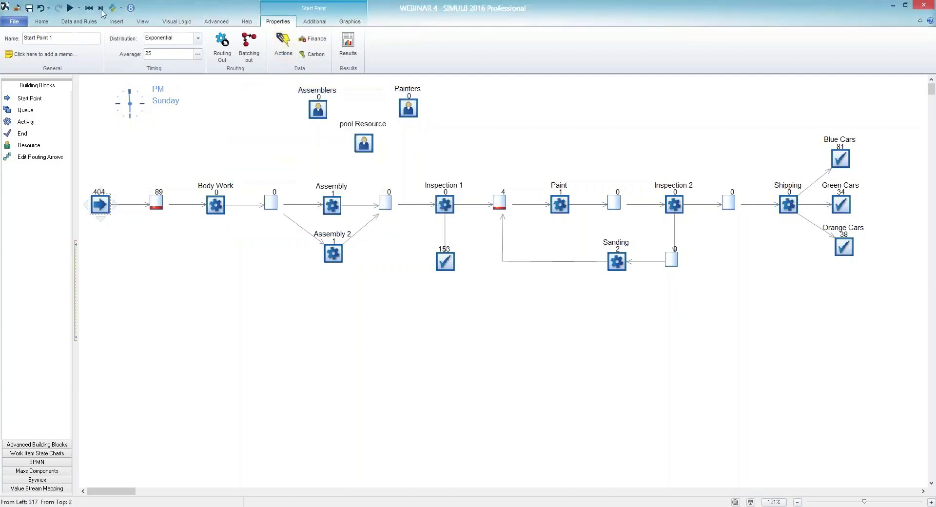
Step: Reset and run the simulation, and check the recorded arrival times in the ssResults spreadsheet
{"action": "left_click", "coordinate": [88, 8]}
{"action": "left_click", "coordinate": [70, 7]}
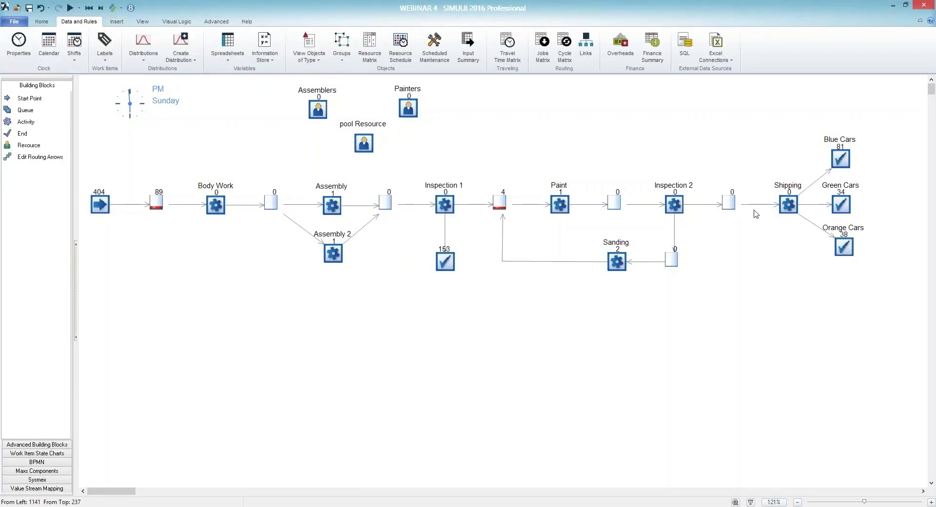
{"action": "left_click", "coordinate": [226, 60]}
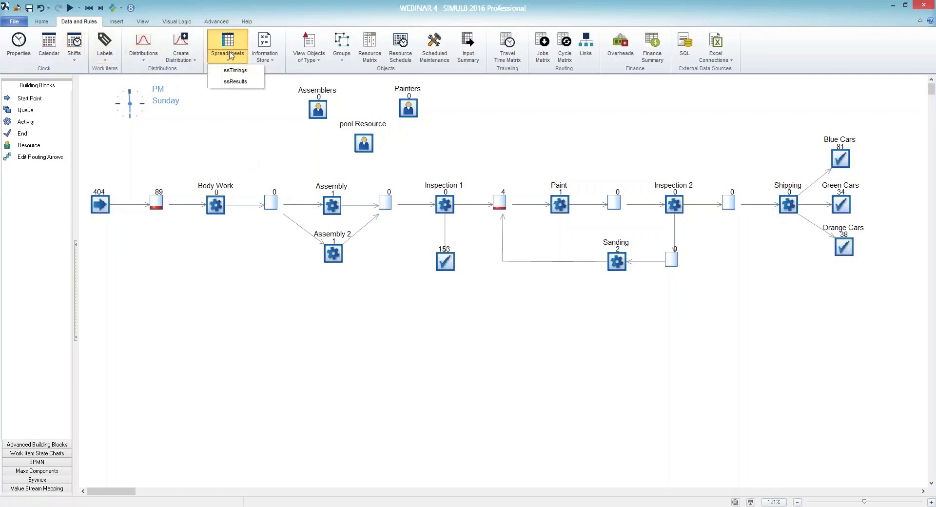
{"action": "left_click", "coordinate": [241, 83]}
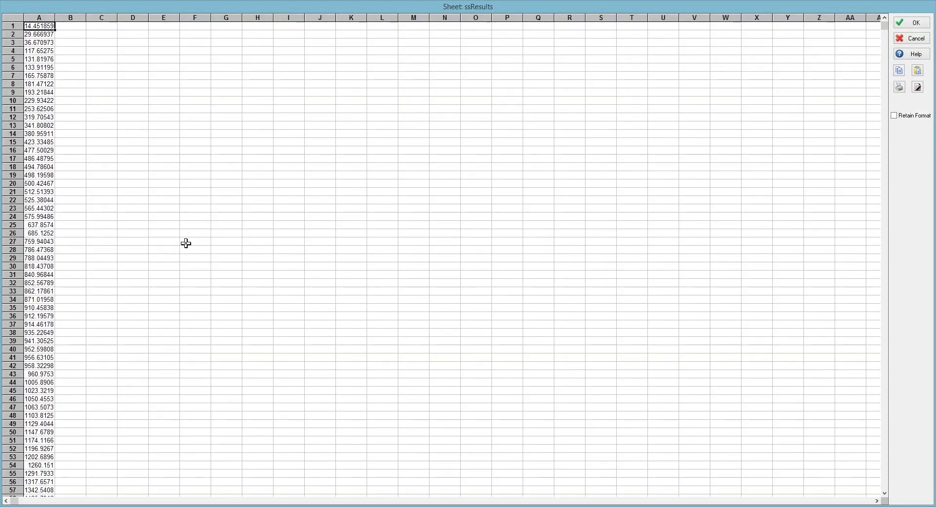
{"action": "left_click", "coordinate": [915, 25]}
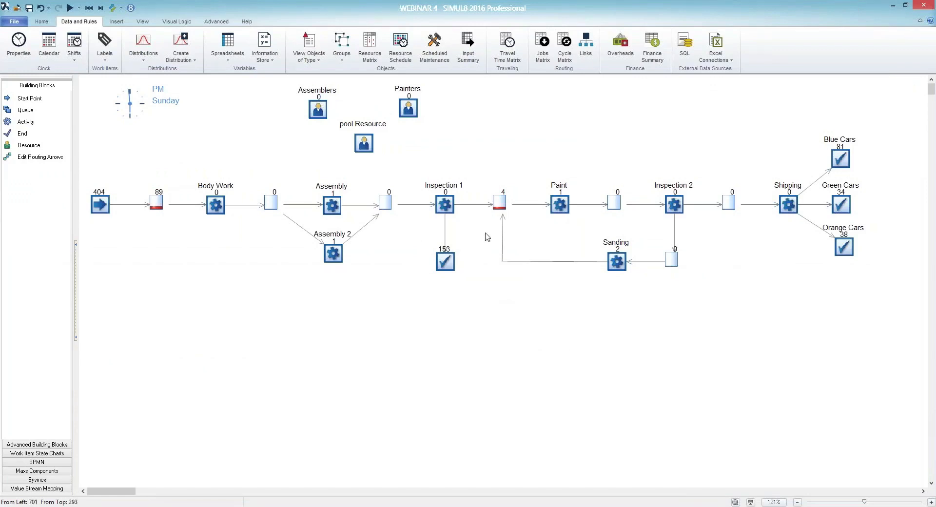
{"action": "left_click", "coordinate": [445, 203]}
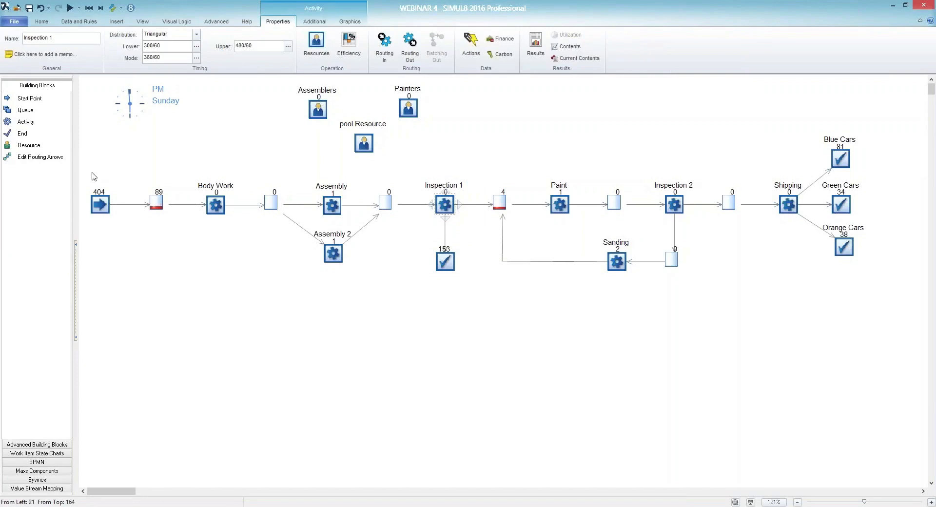
{"action": "left_click_drag", "start_coordinate": [88, 174], "coordinate": [470, 282]}
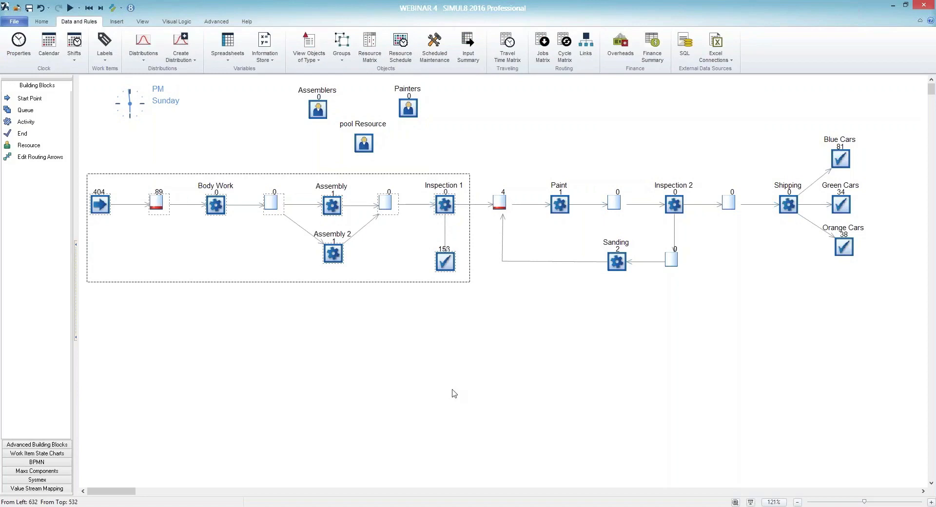
{"action": "left_click", "coordinate": [395, 340]}
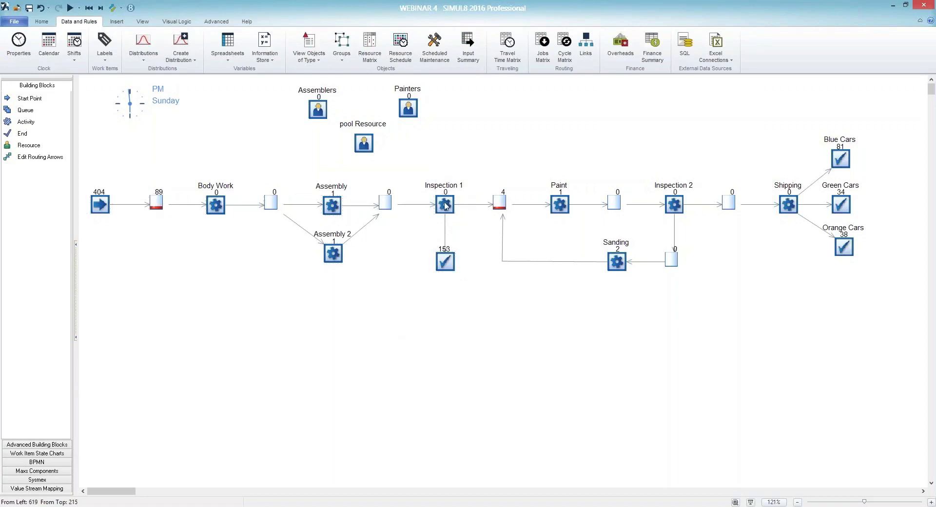
Step: Add ssResults[2,lblID] to Inspection 1's actions, set it to Time Stamp and accept
{"action": "left_click", "coordinate": [445, 206]}
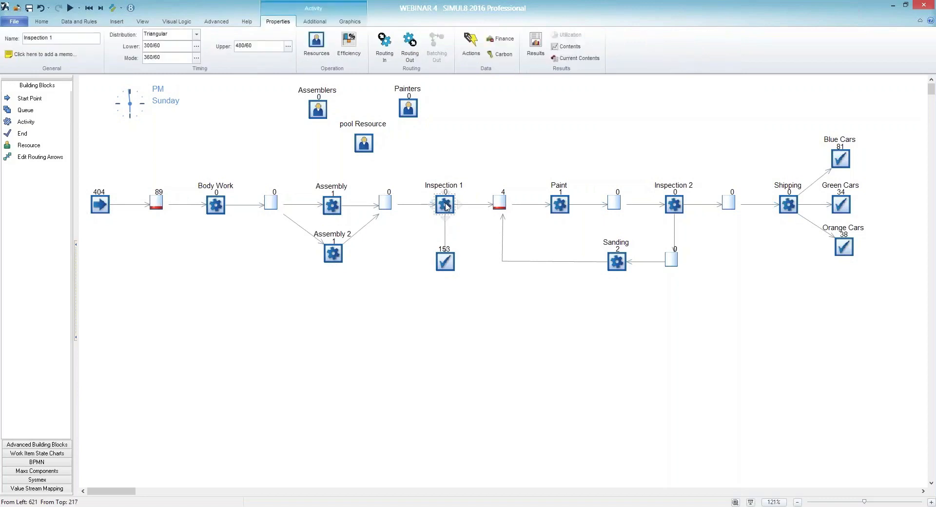
{"action": "left_click", "coordinate": [471, 43]}
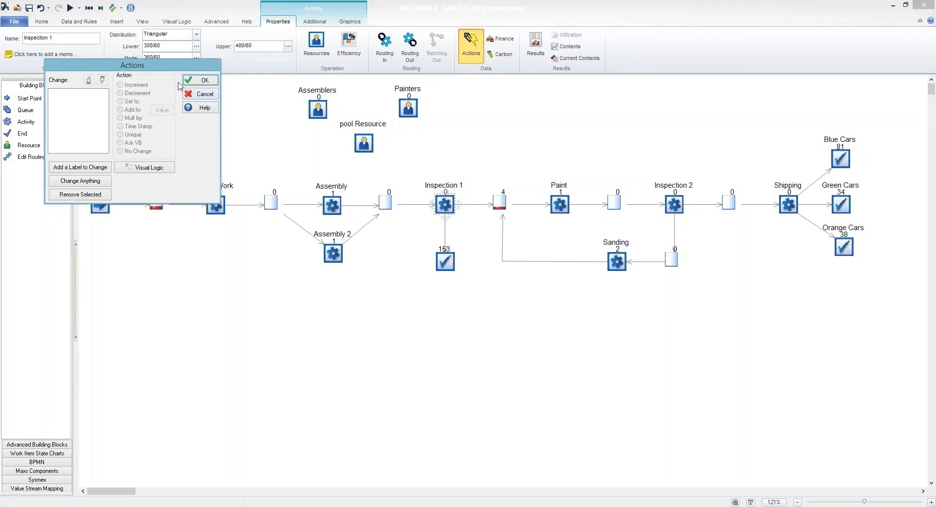
{"action": "left_click", "coordinate": [89, 182]}
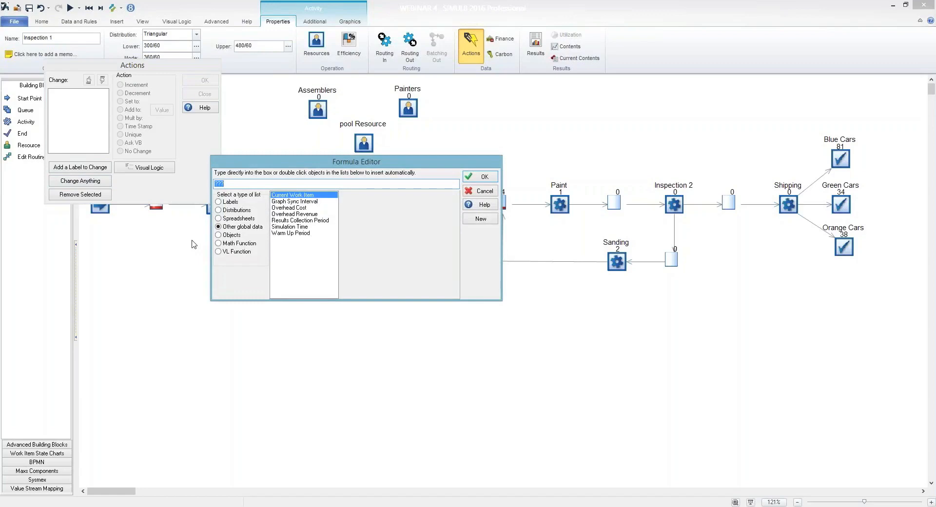
{"action": "left_click", "coordinate": [219, 219]}
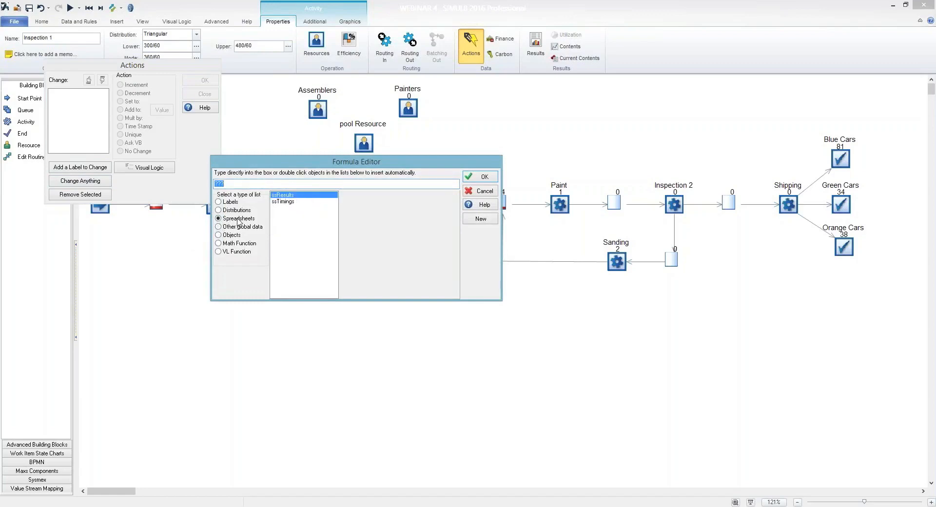
{"action": "double_click", "coordinate": [290, 196]}
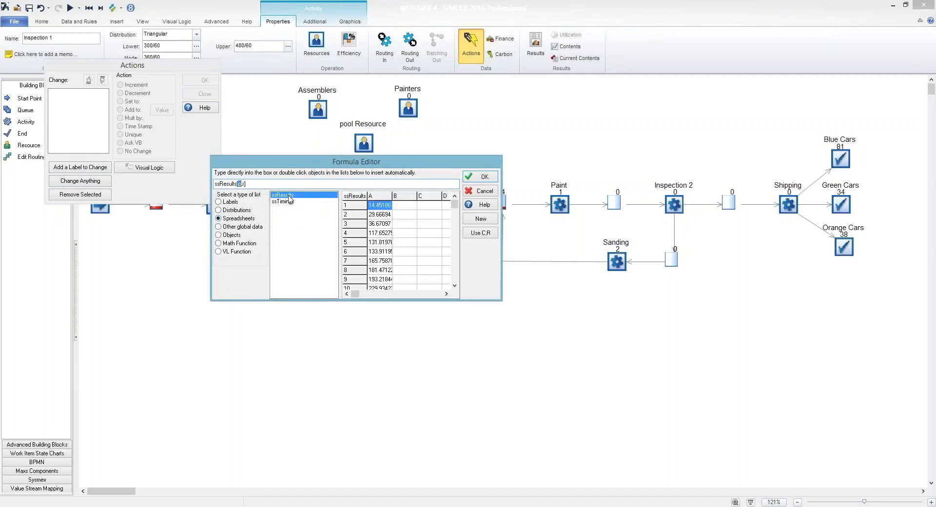
{"action": "type", "text": "2"}
{"action": "left_click", "coordinate": [220, 203]}
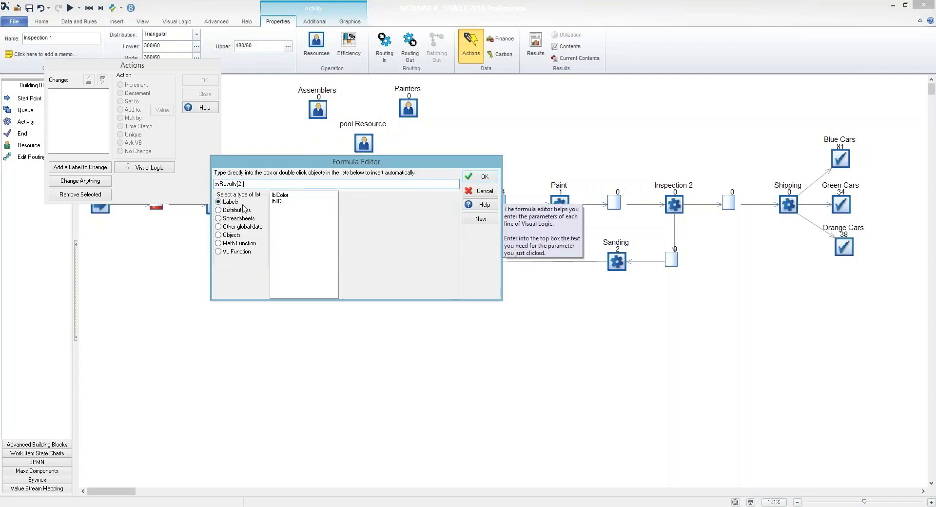
{"action": "double_click", "coordinate": [281, 201]}
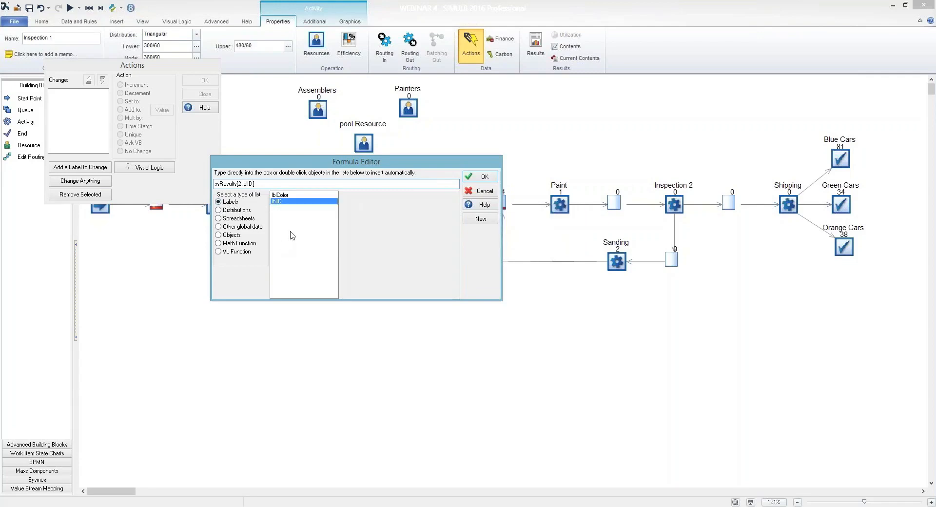
{"action": "left_click", "coordinate": [476, 177]}
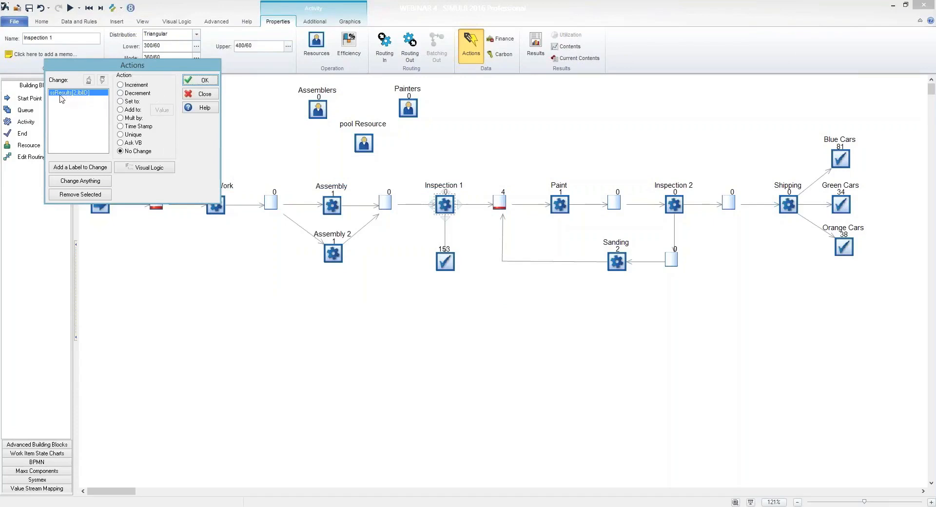
{"action": "left_click", "coordinate": [121, 128]}
{"action": "left_click", "coordinate": [213, 82]}
Step: Reset and rerun the simulation, and compare the time stamps in columns A and B of ssResults
{"action": "left_click", "coordinate": [89, 8]}
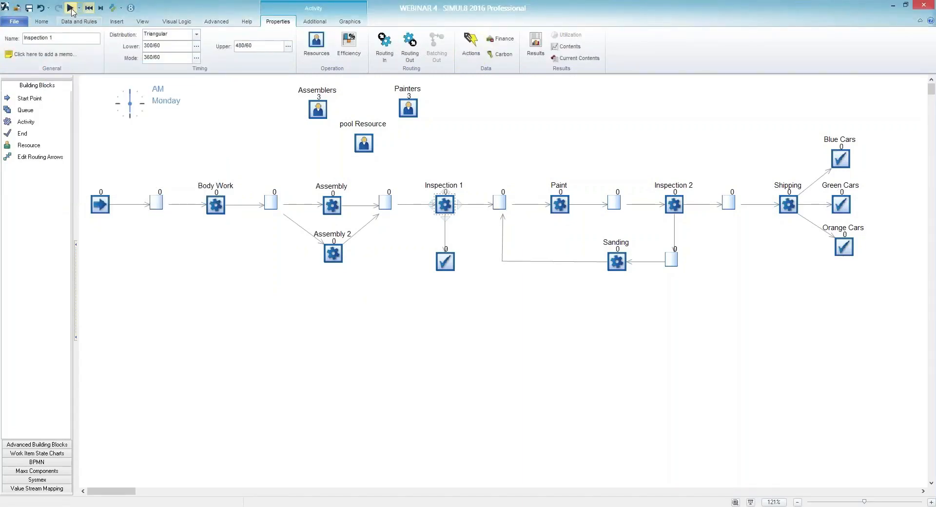
{"action": "left_click", "coordinate": [70, 9]}
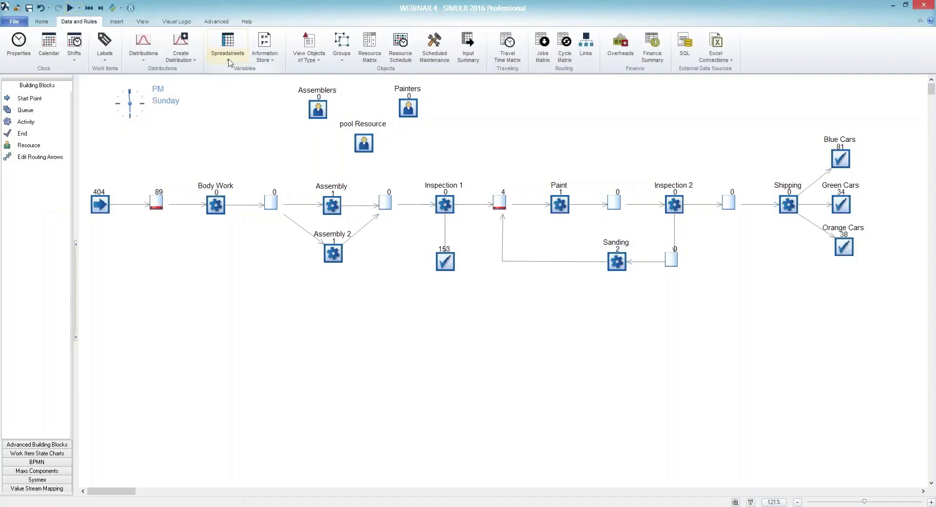
{"action": "left_click", "coordinate": [227, 55]}
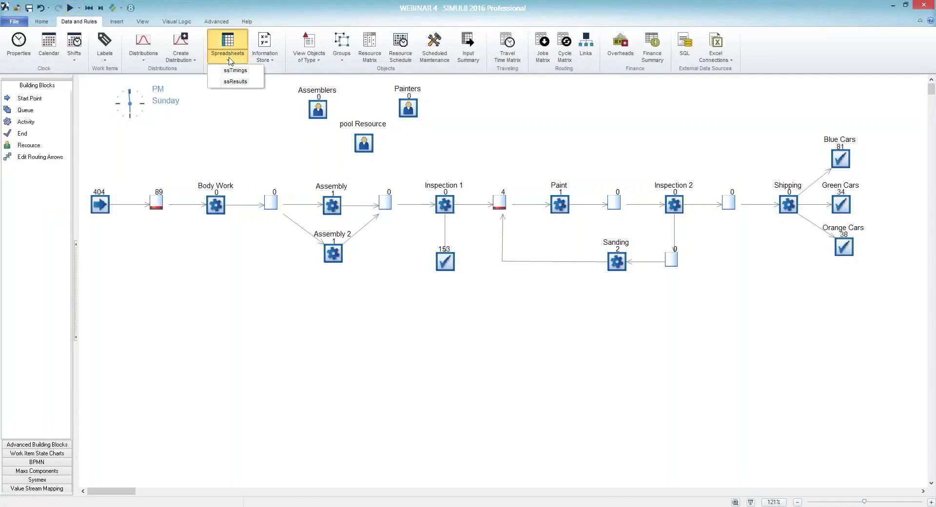
{"action": "left_click", "coordinate": [244, 82]}
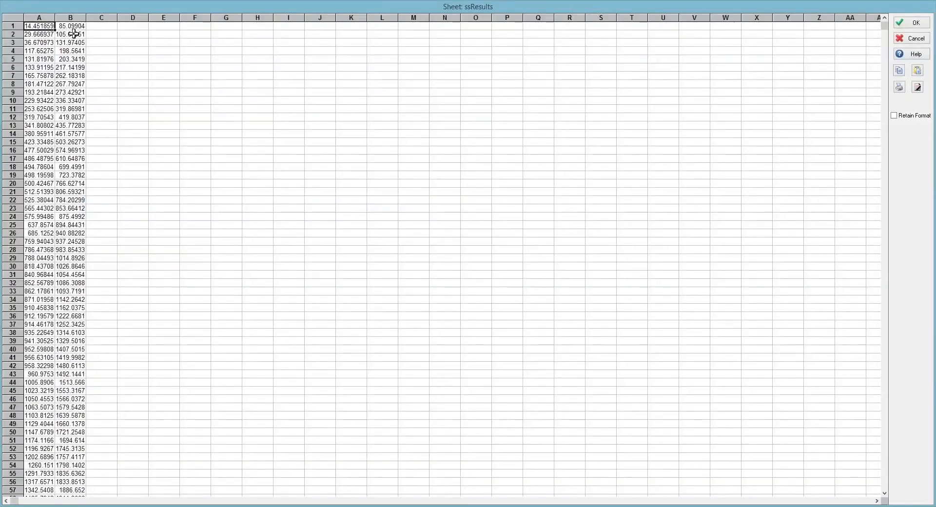
{"action": "left_click", "coordinate": [36, 18]}
{"action": "left_click", "coordinate": [71, 18]}
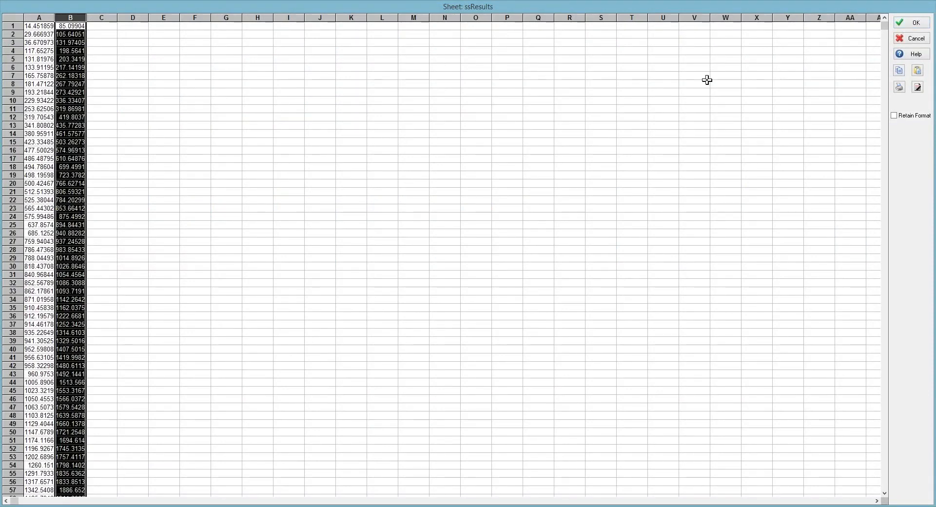
{"action": "left_click", "coordinate": [105, 28]}
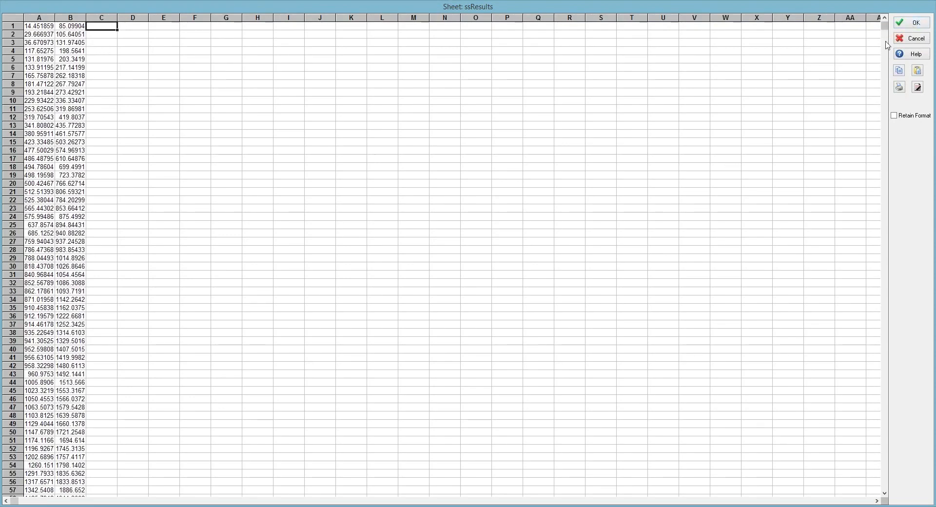
{"action": "left_click", "coordinate": [916, 24]}
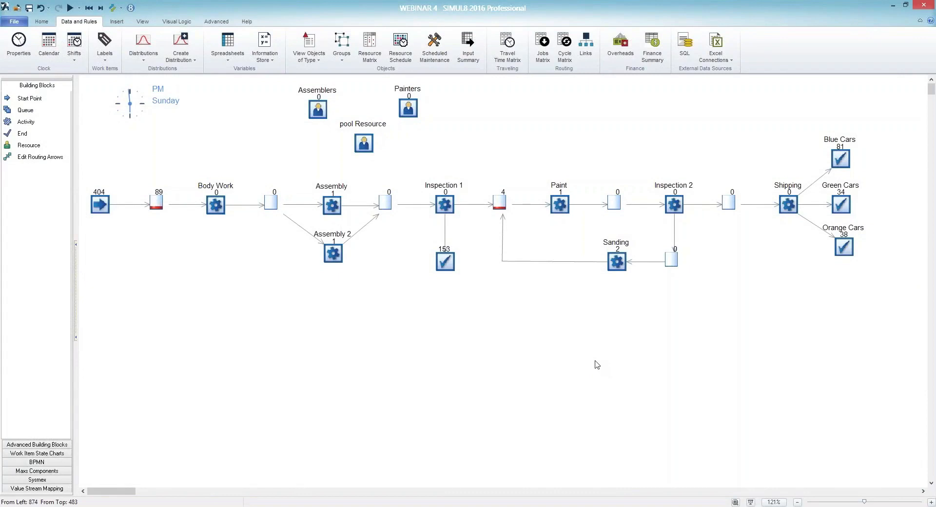
Step: Add ssResults[3,lblID] as another item to change in Inspection 1's actions
{"action": "left_click", "coordinate": [446, 209]}
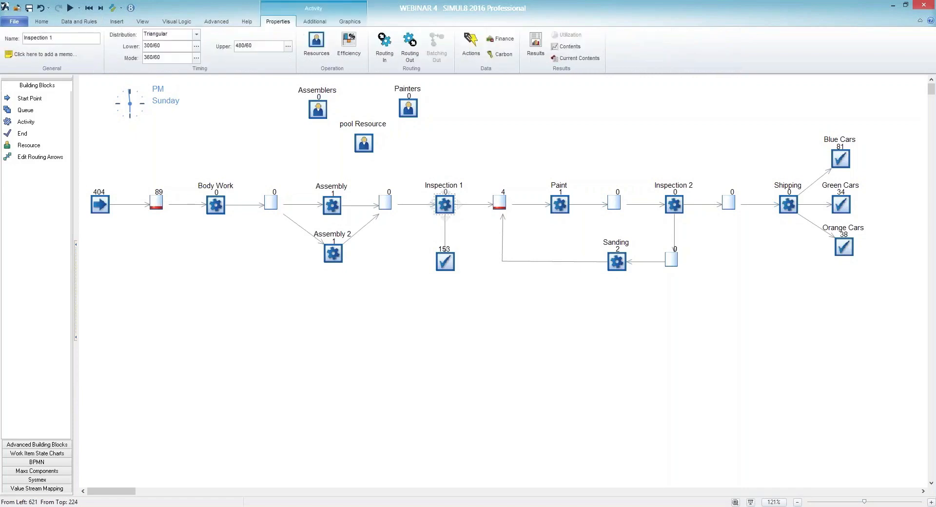
{"action": "left_click", "coordinate": [471, 45]}
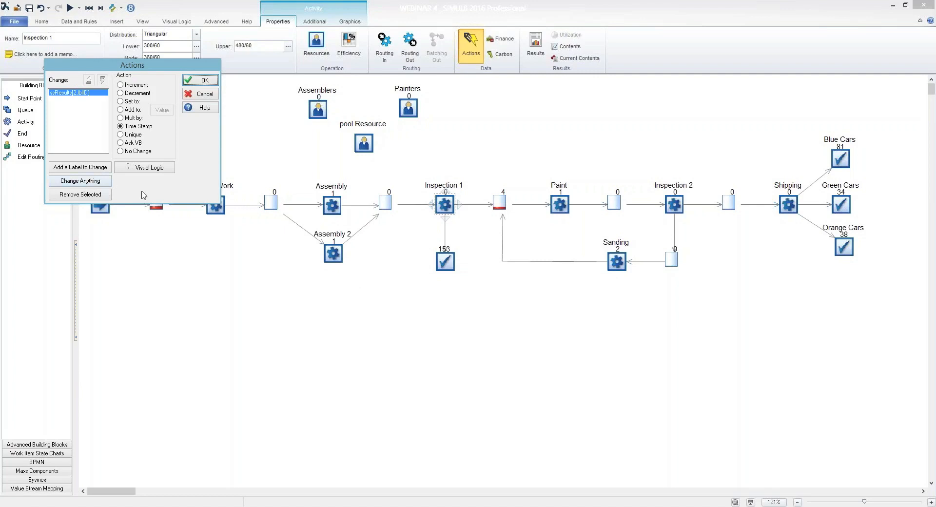
{"action": "left_click", "coordinate": [72, 182]}
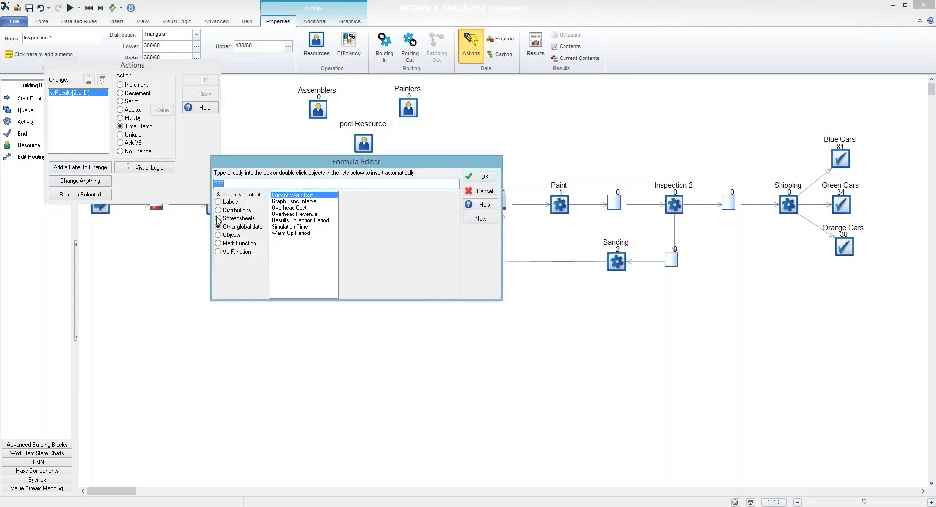
{"action": "left_click", "coordinate": [218, 219]}
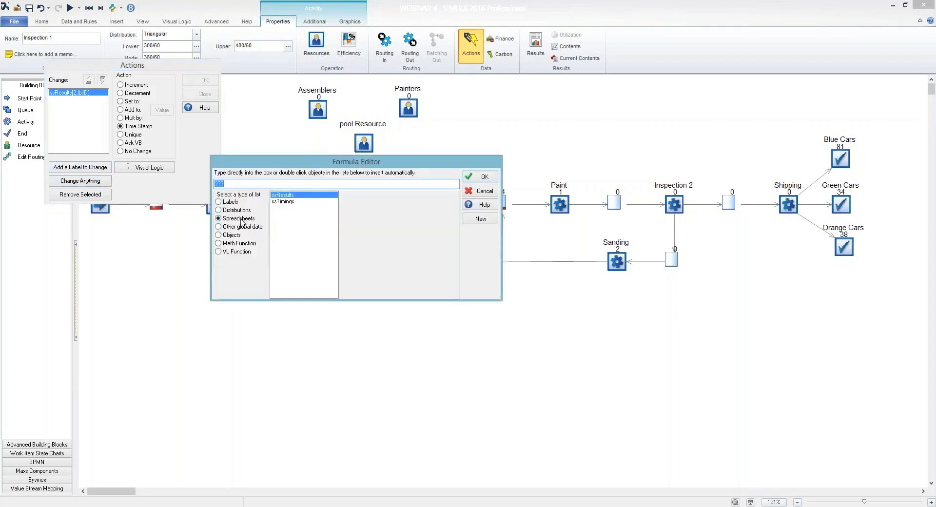
{"action": "double_click", "coordinate": [287, 196]}
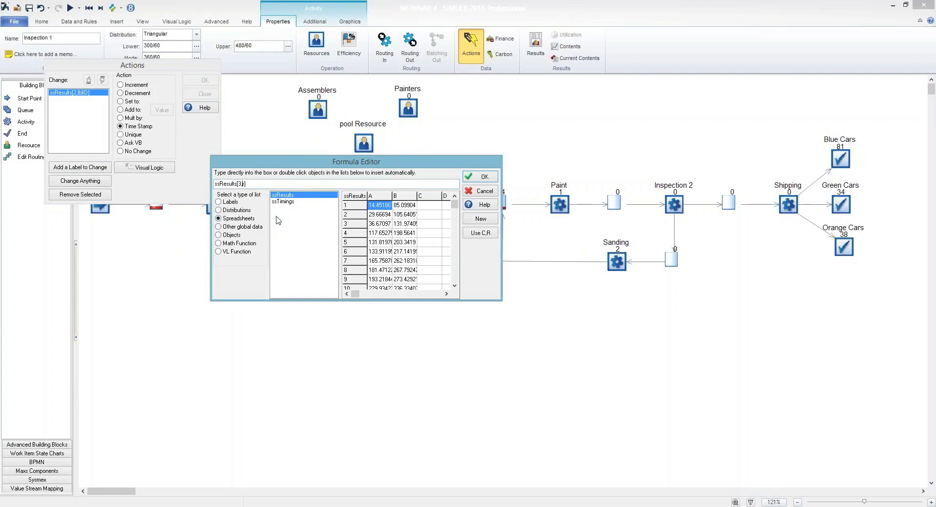
{"action": "left_click", "coordinate": [219, 202]}
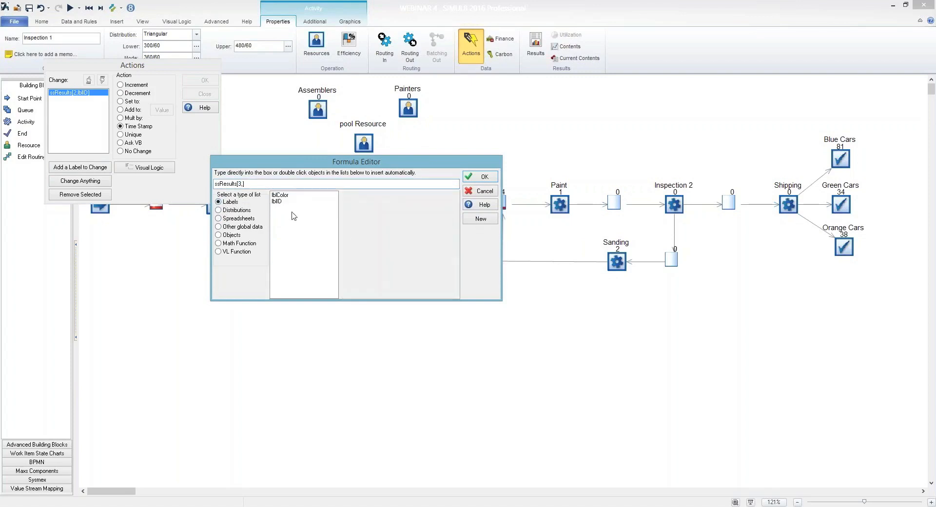
{"action": "double_click", "coordinate": [281, 202]}
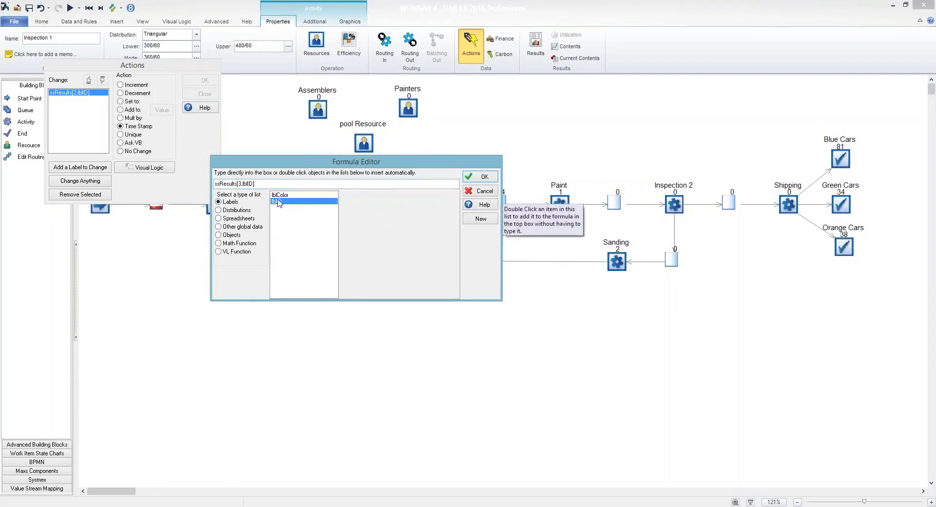
{"action": "left_click", "coordinate": [483, 179]}
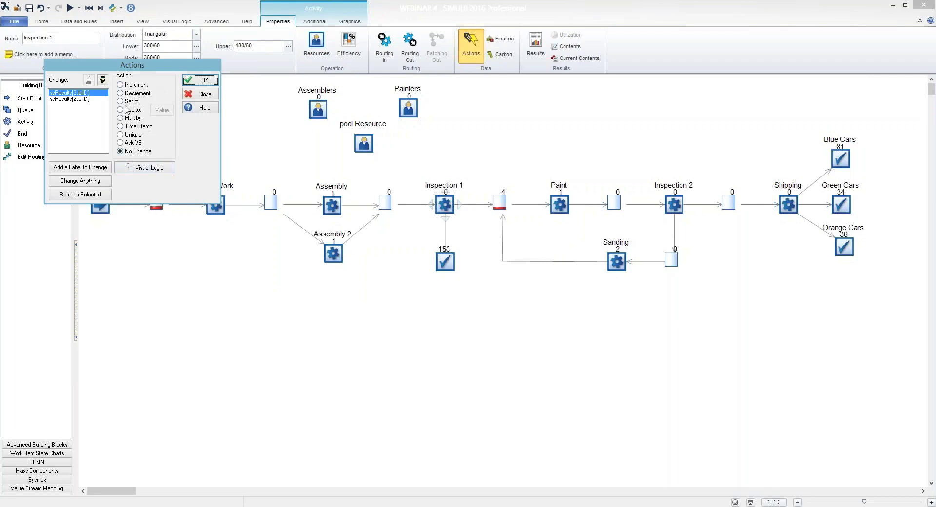
Step: Choose Set to as the action for ssResults[3,lblID] in Inspection 1's actions
{"action": "left_click_drag", "start_coordinate": [149, 71], "coordinate": [200, 93]}
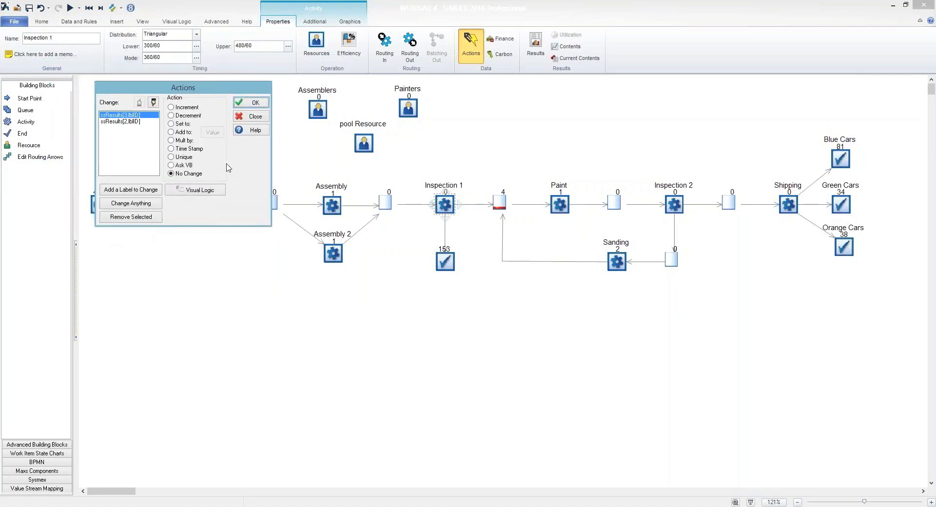
{"action": "left_click", "coordinate": [171, 125]}
{"action": "left_click_drag", "start_coordinate": [245, 125], "coordinate": [339, 99]}
{"action": "left_click_drag", "start_coordinate": [310, 96], "coordinate": [291, 92]}
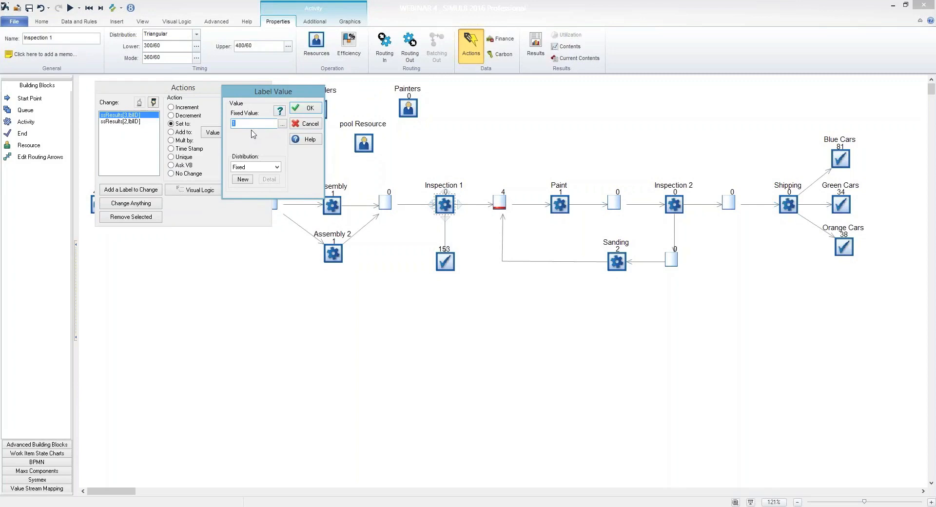
Step: Begin the value formula for ssResults[3,lblID] with ssResults[2,lblID] in the Formula Editor
{"action": "left_click", "coordinate": [282, 124]}
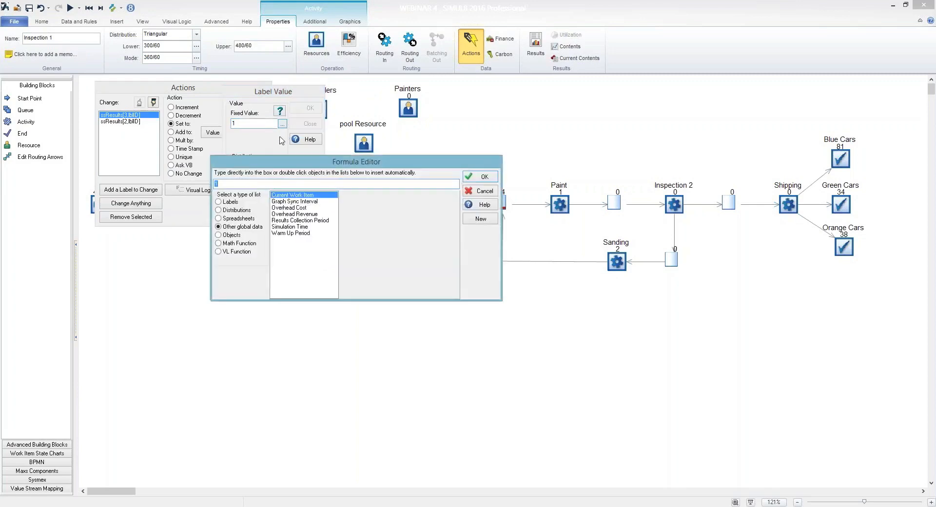
{"action": "left_click_drag", "start_coordinate": [321, 164], "coordinate": [393, 166]}
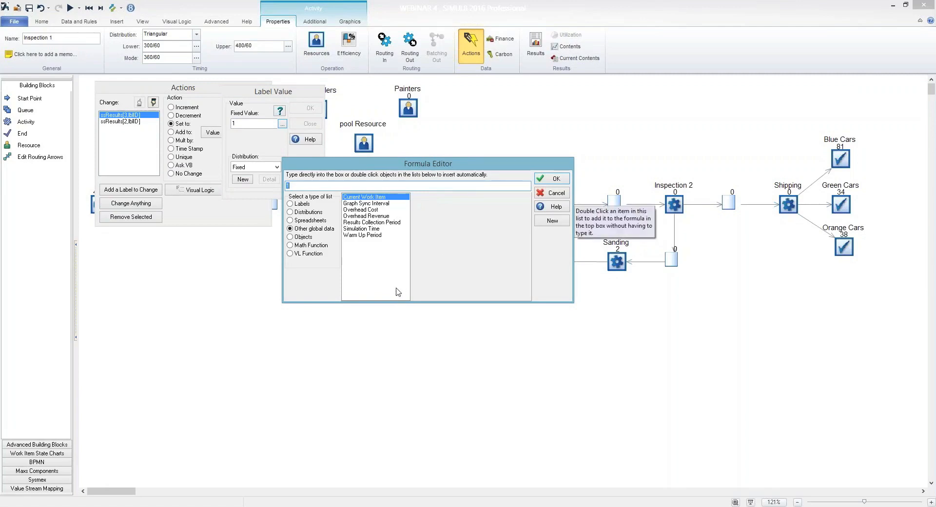
{"action": "left_click", "coordinate": [312, 246]}
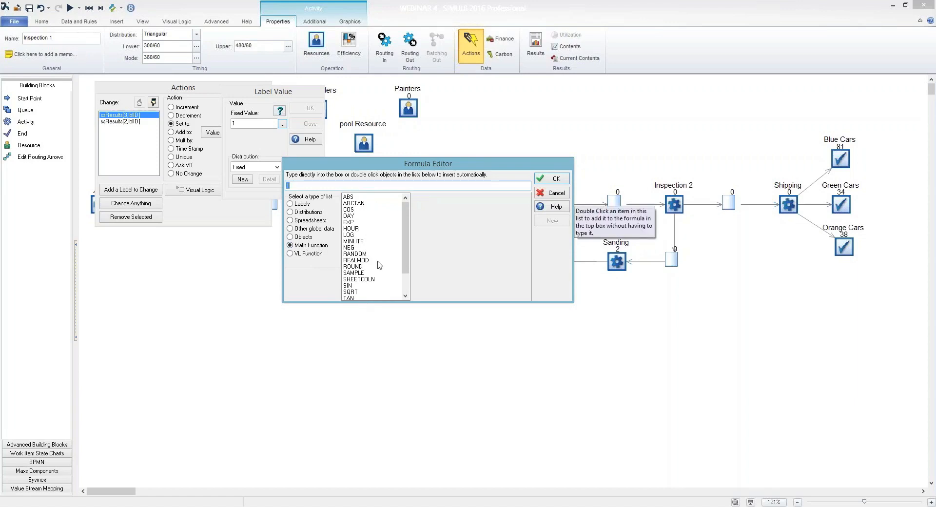
{"action": "left_click", "coordinate": [290, 220]}
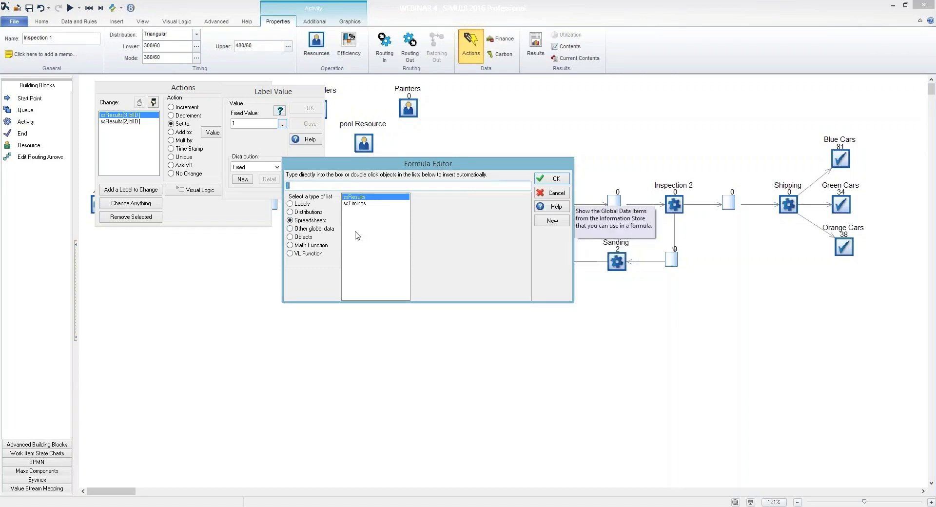
{"action": "double_click", "coordinate": [358, 198]}
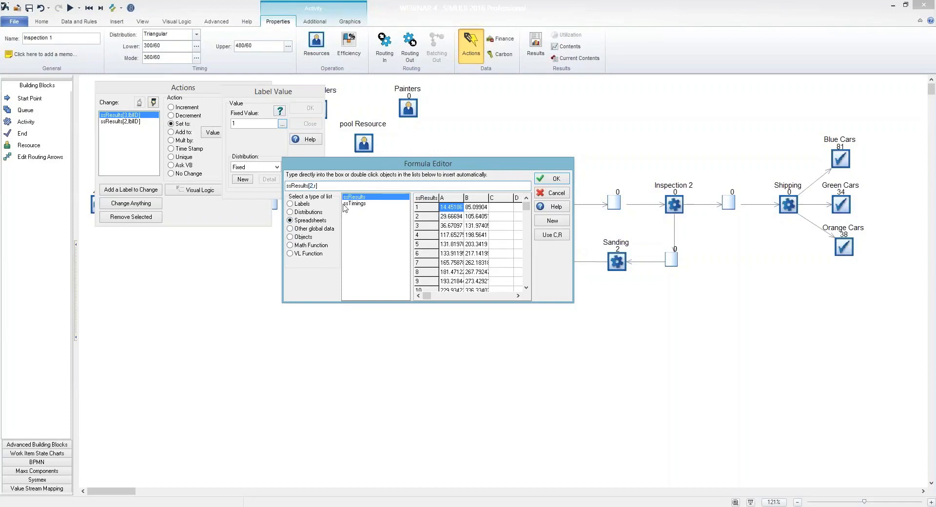
{"action": "type", "text": "2"}
{"action": "left_click", "coordinate": [290, 204]}
{"action": "double_click", "coordinate": [349, 204]}
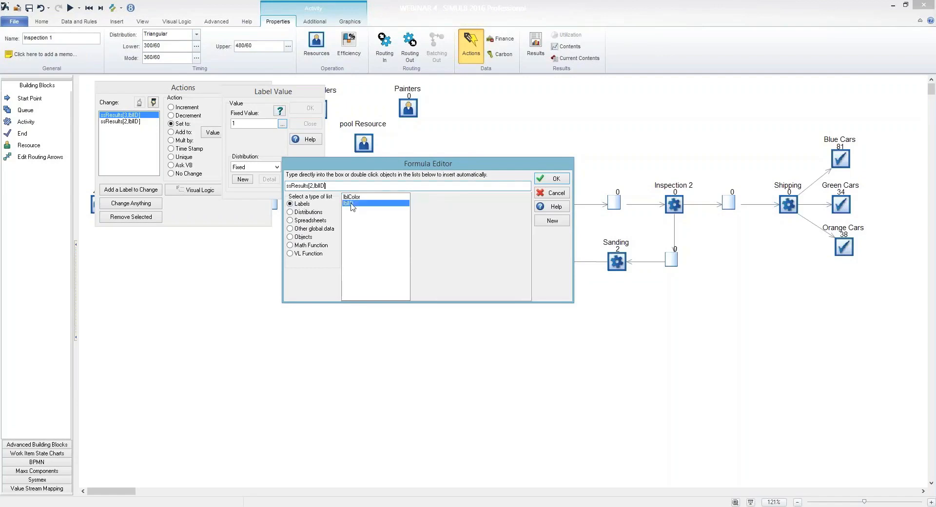
Step: Subtract ssResults[1,lblID] in the formula, giving ssResults[2,lblID] - ssResults[1,lblID], and accept it as the value
{"action": "type", "text": "-"}
{"action": "left_click", "coordinate": [293, 221]}
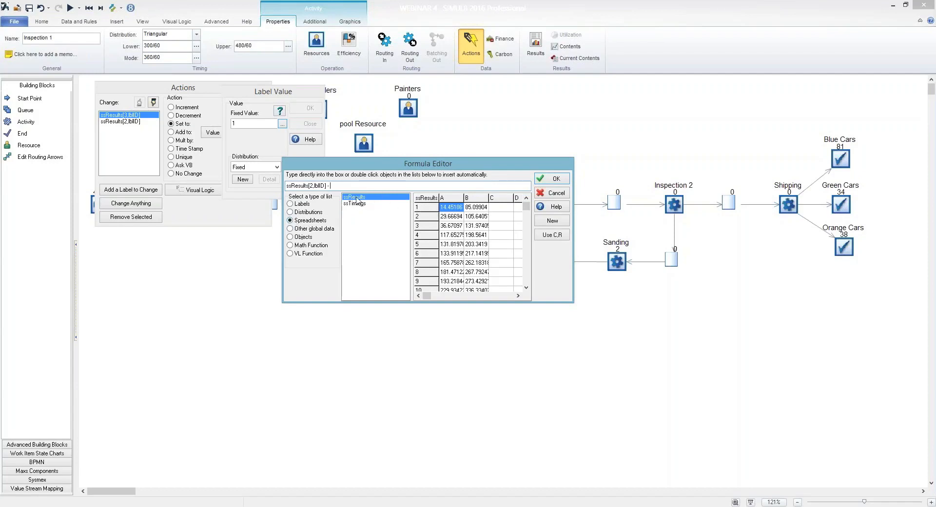
{"action": "double_click", "coordinate": [355, 198]}
{"action": "key", "text": "Delete"}
{"action": "type", "text": "1"}
{"action": "left_click", "coordinate": [290, 204]}
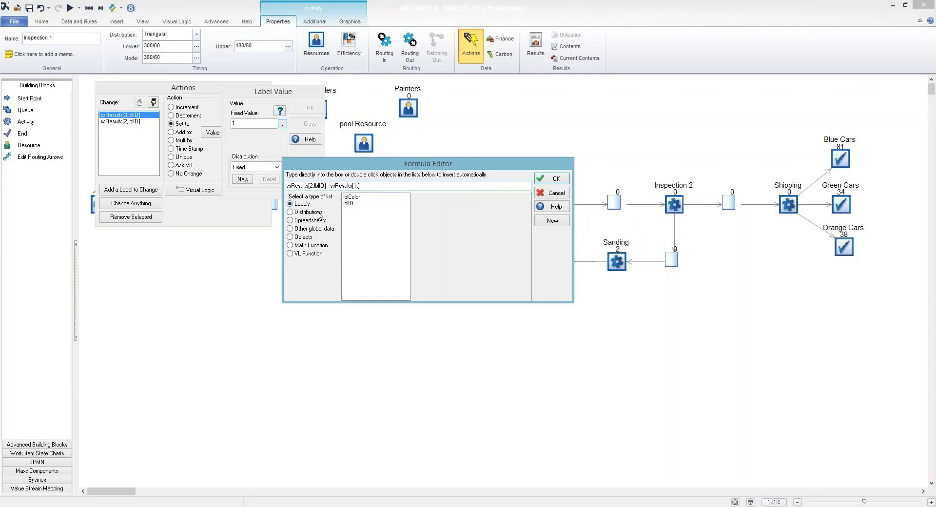
{"action": "double_click", "coordinate": [352, 203]}
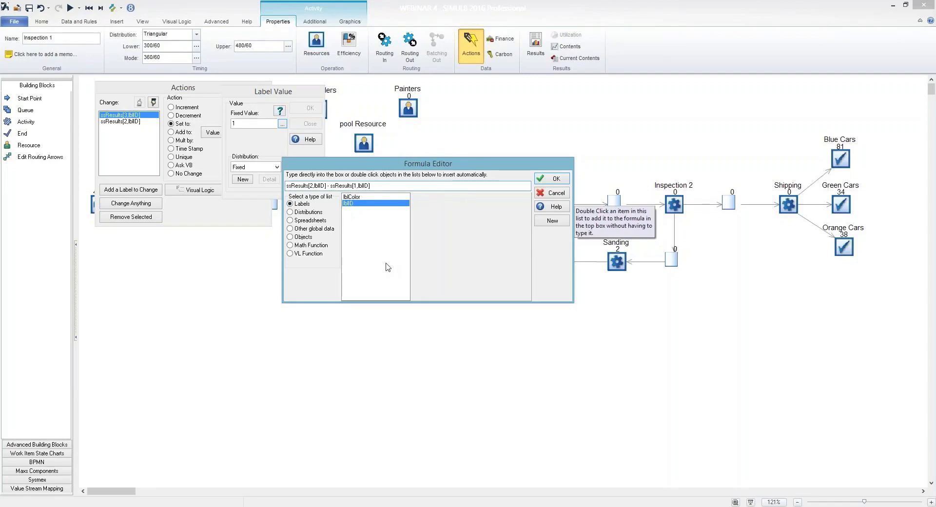
{"action": "left_click", "coordinate": [554, 181]}
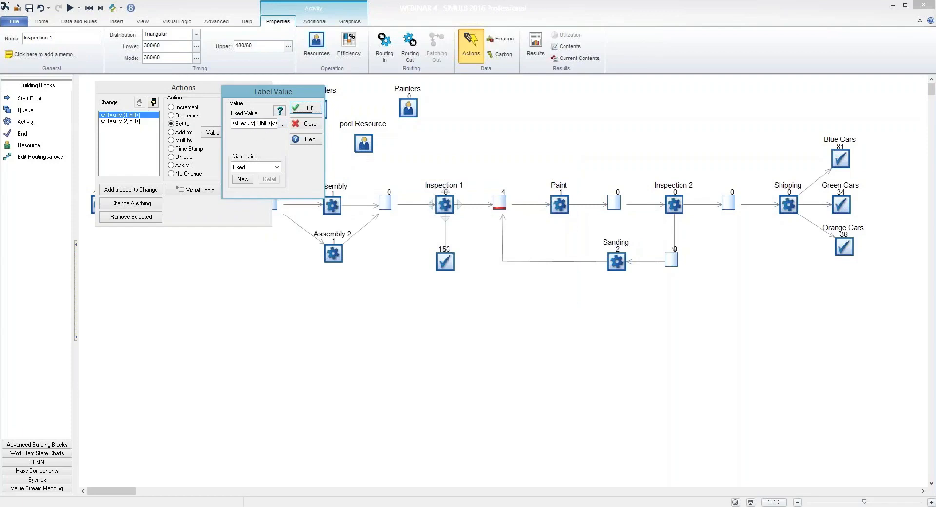
{"action": "left_click", "coordinate": [308, 109]}
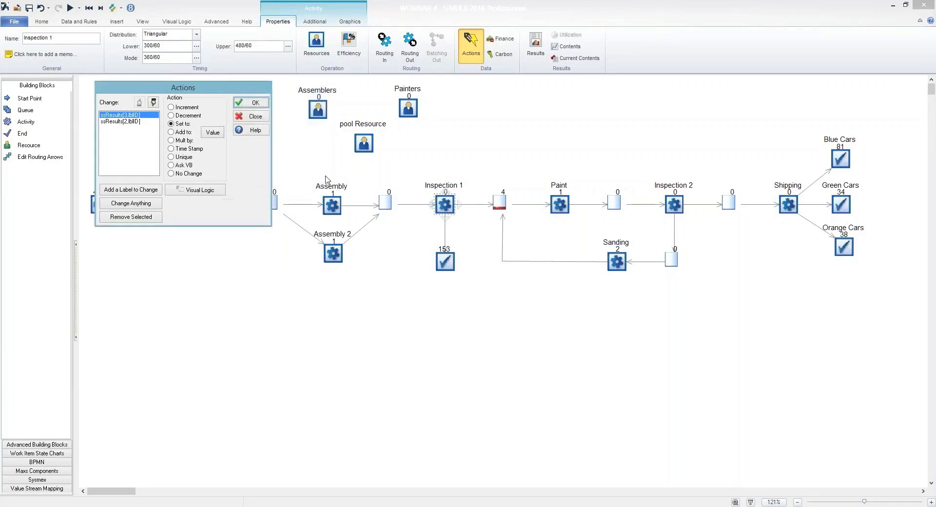
Step: Move ssResults[2,lblID] above ssResults[3,lblID] in Inspection 1's list of changes and accept the actions
{"action": "left_click", "coordinate": [119, 122]}
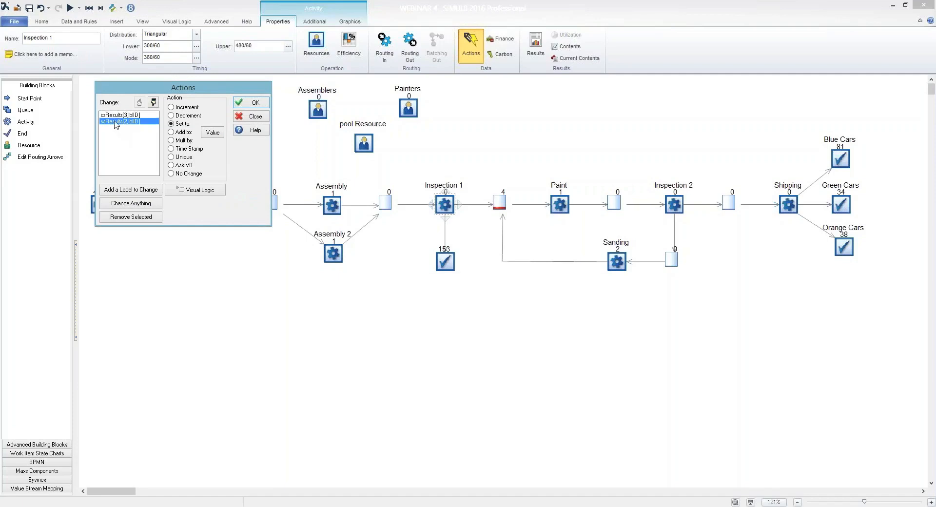
{"action": "left_click", "coordinate": [140, 102]}
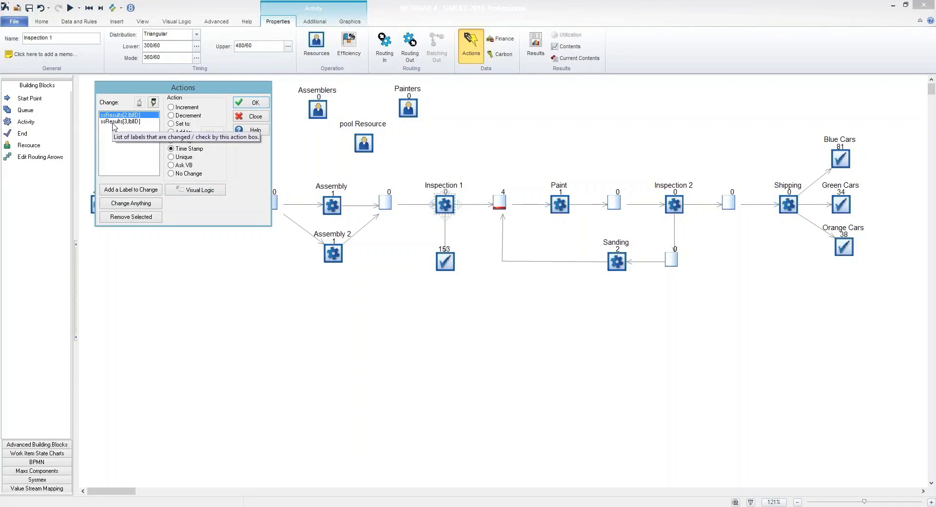
{"action": "left_click", "coordinate": [252, 103]}
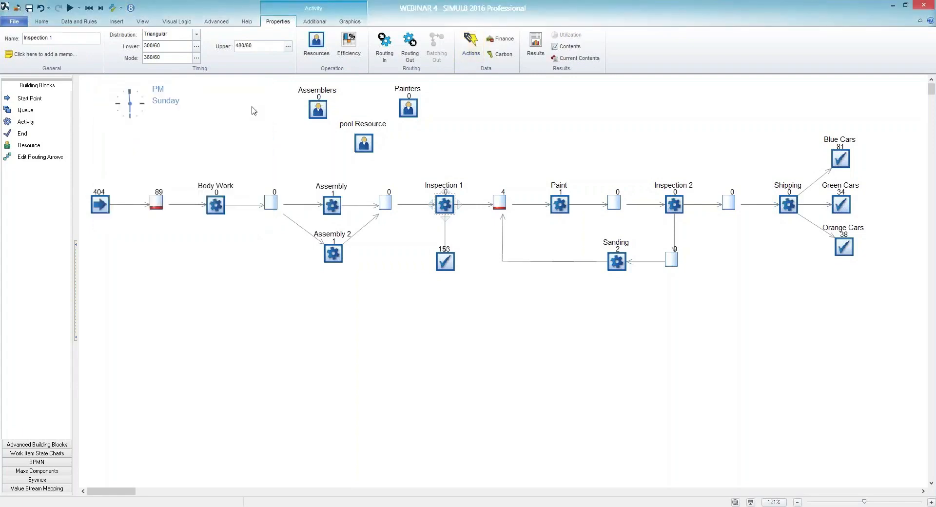
Step: Reset and rerun the simulation, and examine the computed times in column C of the ssResults spreadsheet
{"action": "left_click", "coordinate": [89, 8]}
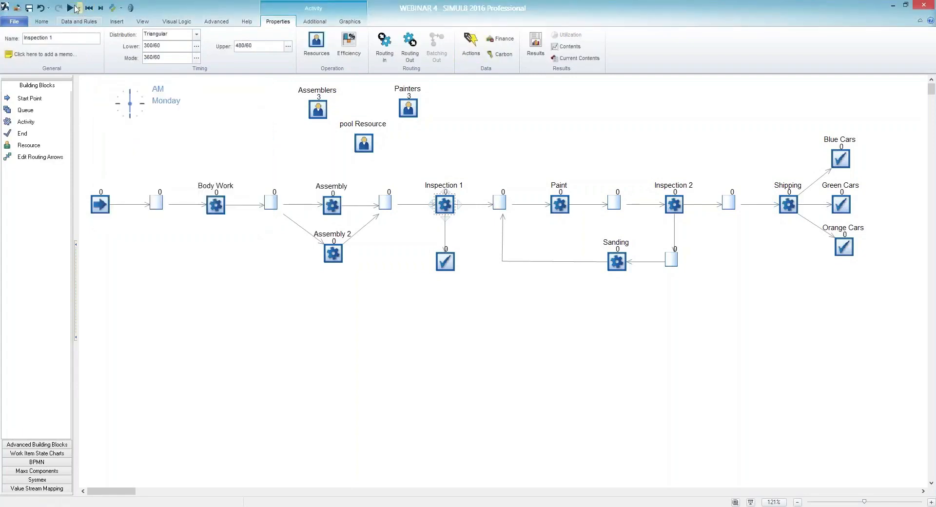
{"action": "left_click", "coordinate": [71, 7]}
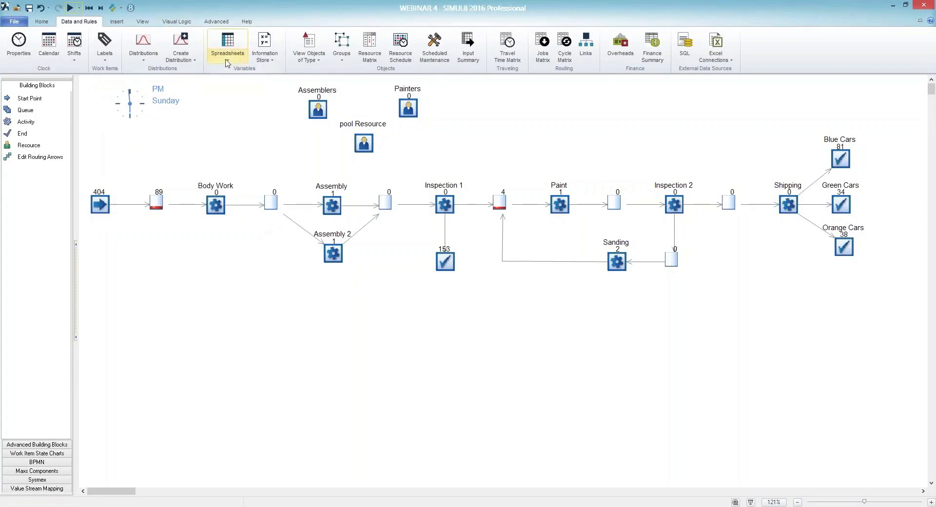
{"action": "left_click", "coordinate": [227, 61]}
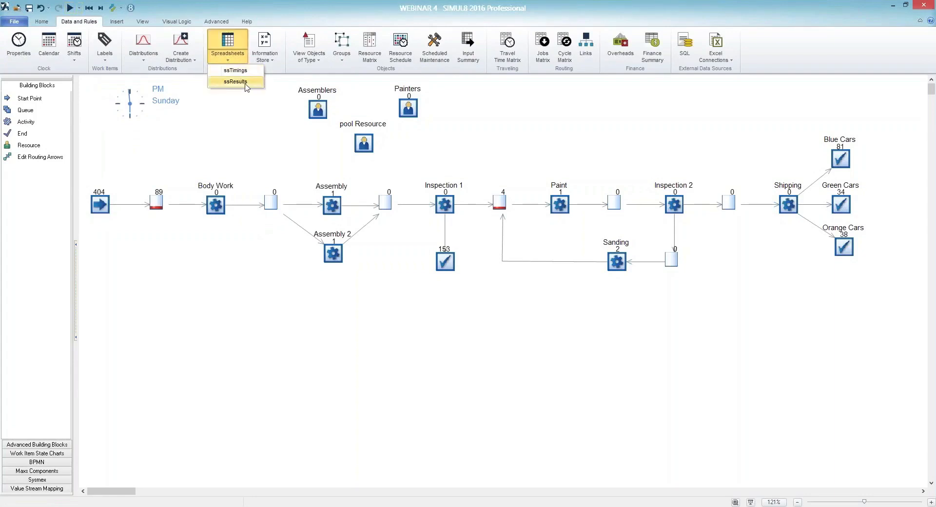
{"action": "left_click", "coordinate": [245, 82]}
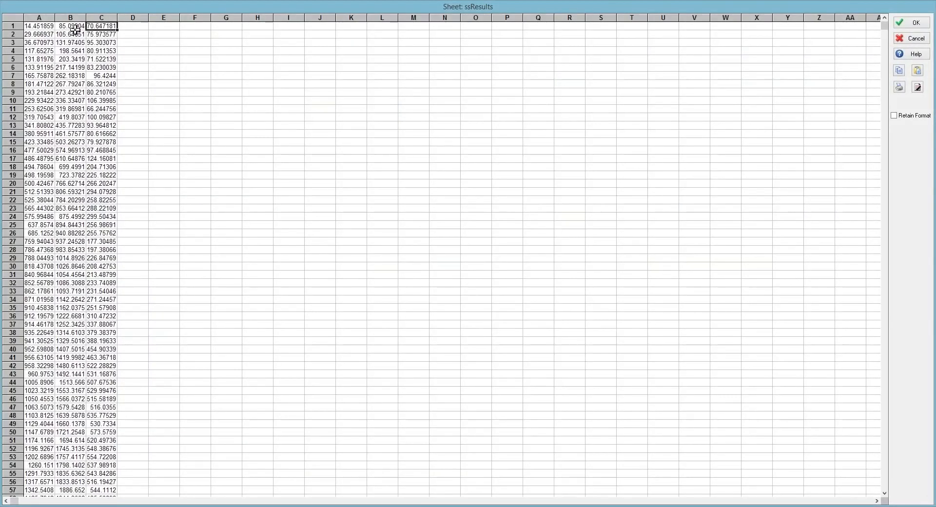
{"action": "left_click", "coordinate": [102, 18]}
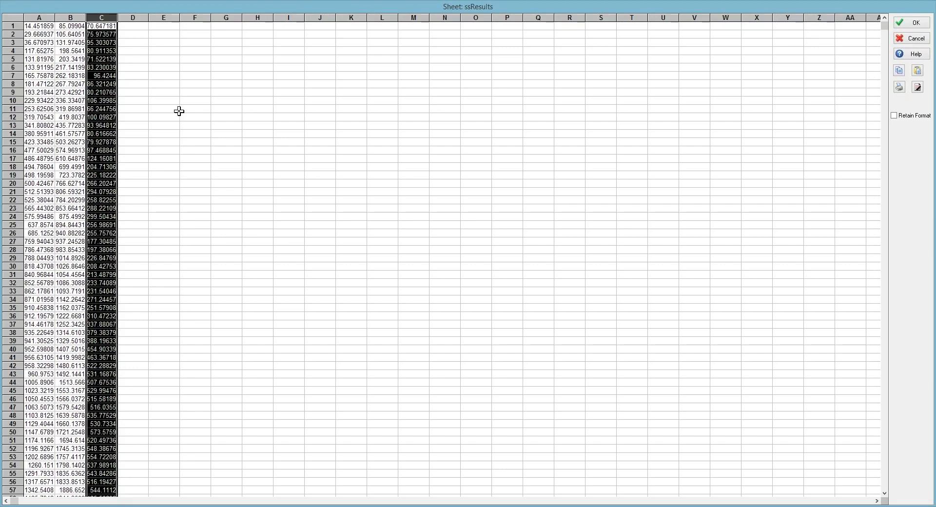
{"action": "left_click", "coordinate": [921, 25]}
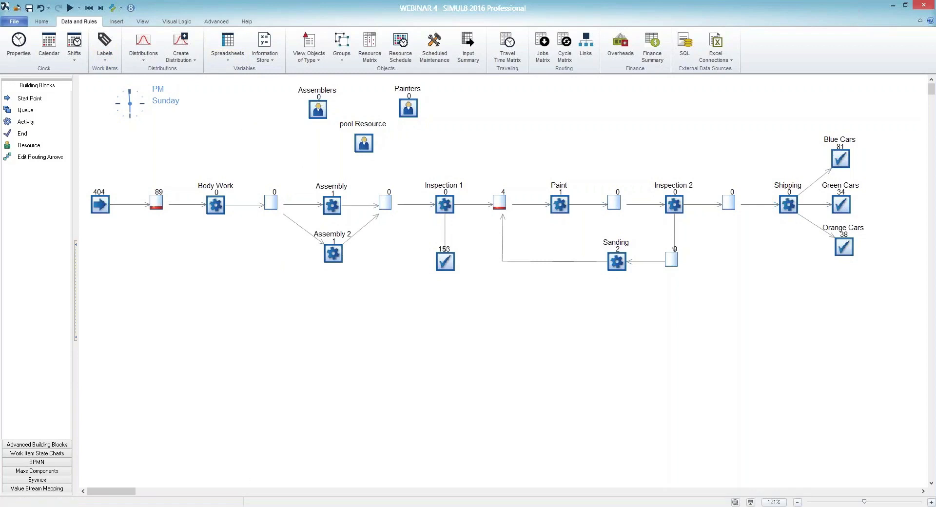
Step: Switch to the PowerPoint presentation and go to slide 8
{"action": "key", "text": "alt+Tab"}
{"action": "left_click", "coordinate": [27, 214]}
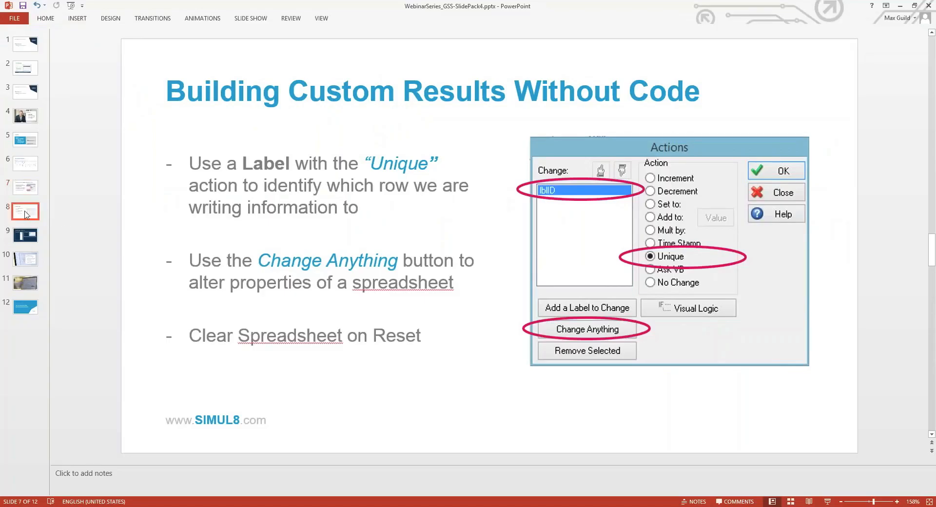